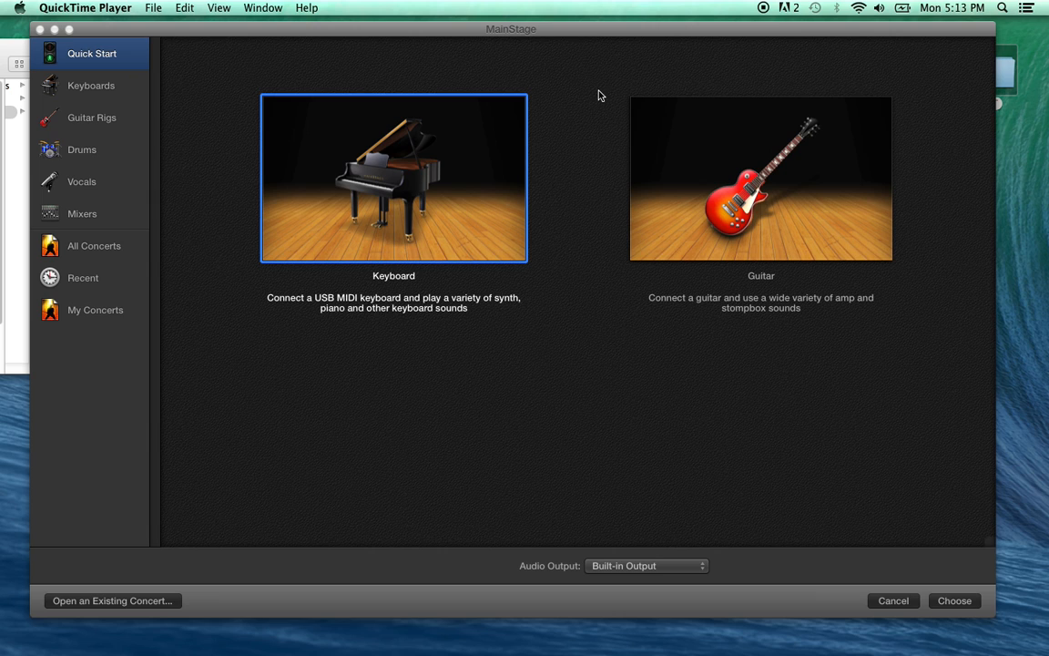
- Create a new concert from the Keyboard Minimalist template in the Keyboards category
{"action": "left_click_drag", "start_coordinate": [205, 33], "coordinate": [219, 33]}
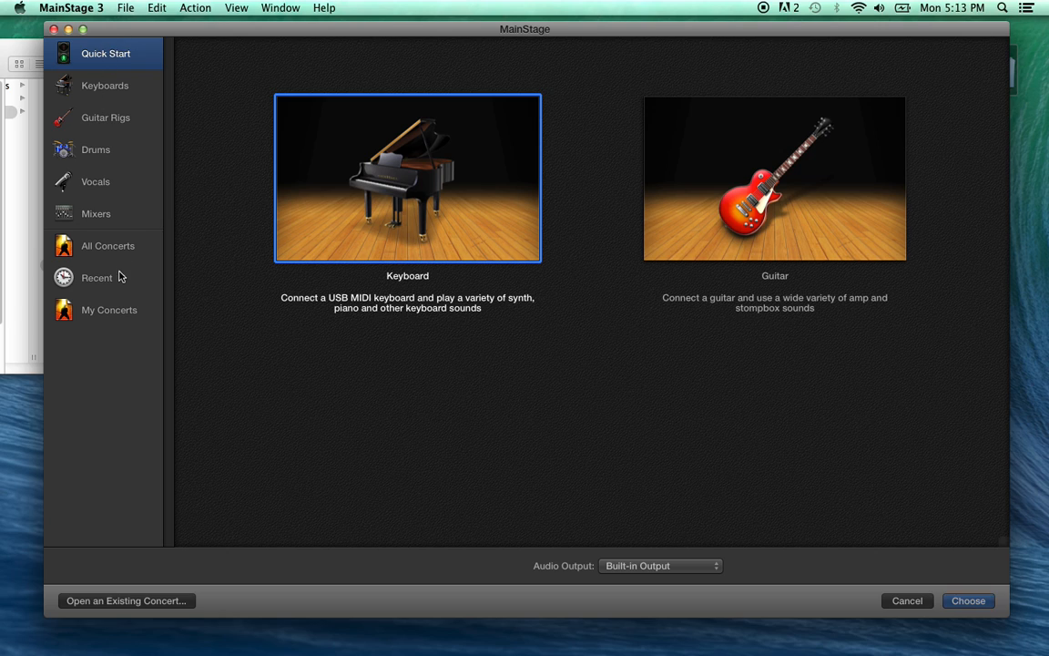
{"action": "left_click", "coordinate": [122, 85]}
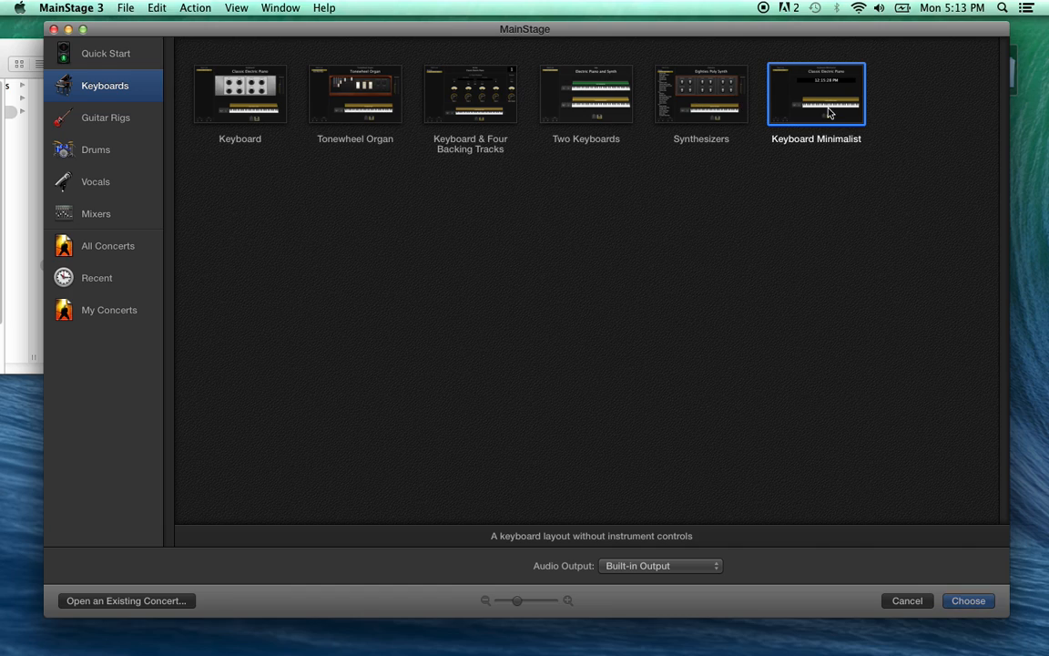
{"action": "left_click", "coordinate": [969, 601]}
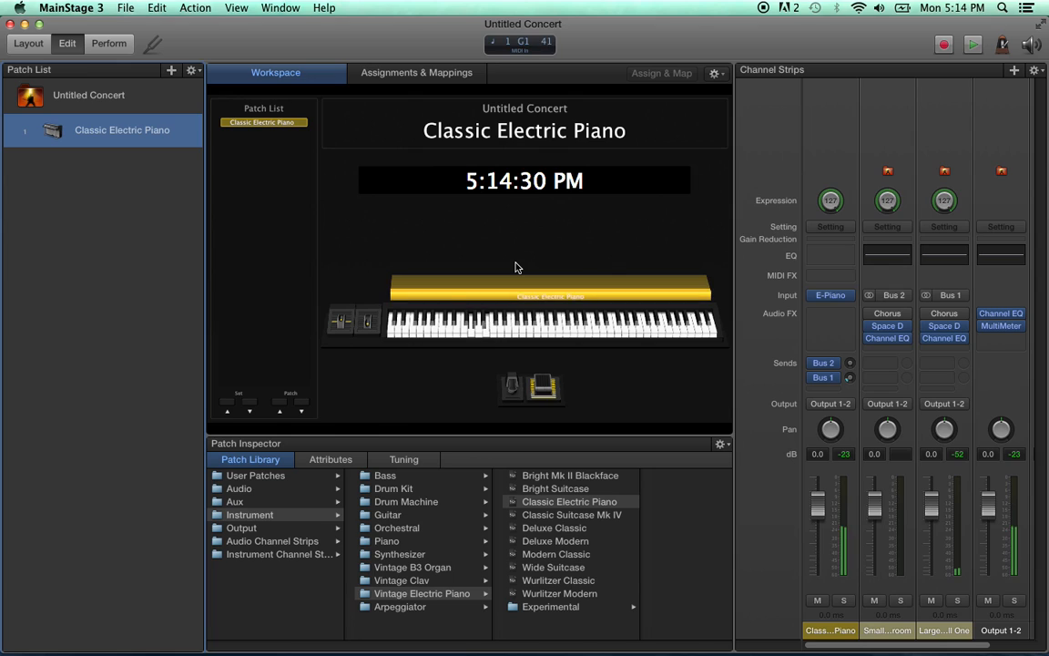
{"action": "key", "text": "XF86AudioRaiseVolume"}
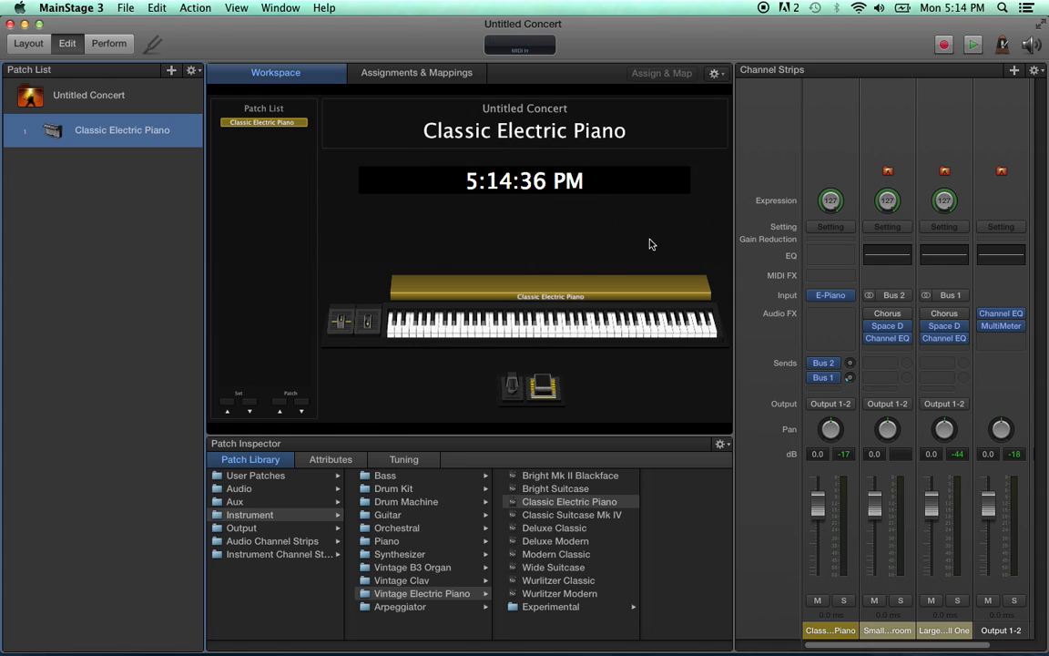
- Load the Nightlife Lead setting from the Synthesizer Lead presets onto the Classic Electric Piano channel strip
{"action": "mouse_move", "coordinate": [829, 369]}
{"action": "left_click", "coordinate": [831, 226]}
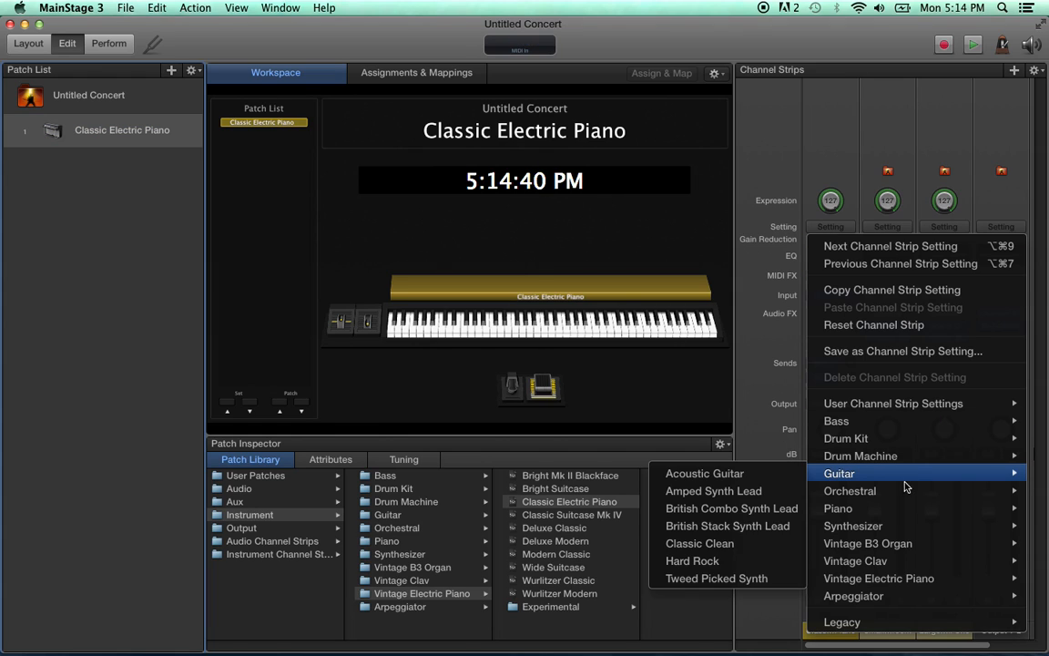
{"action": "left_click", "coordinate": [842, 160]}
{"action": "left_click", "coordinate": [846, 226]}
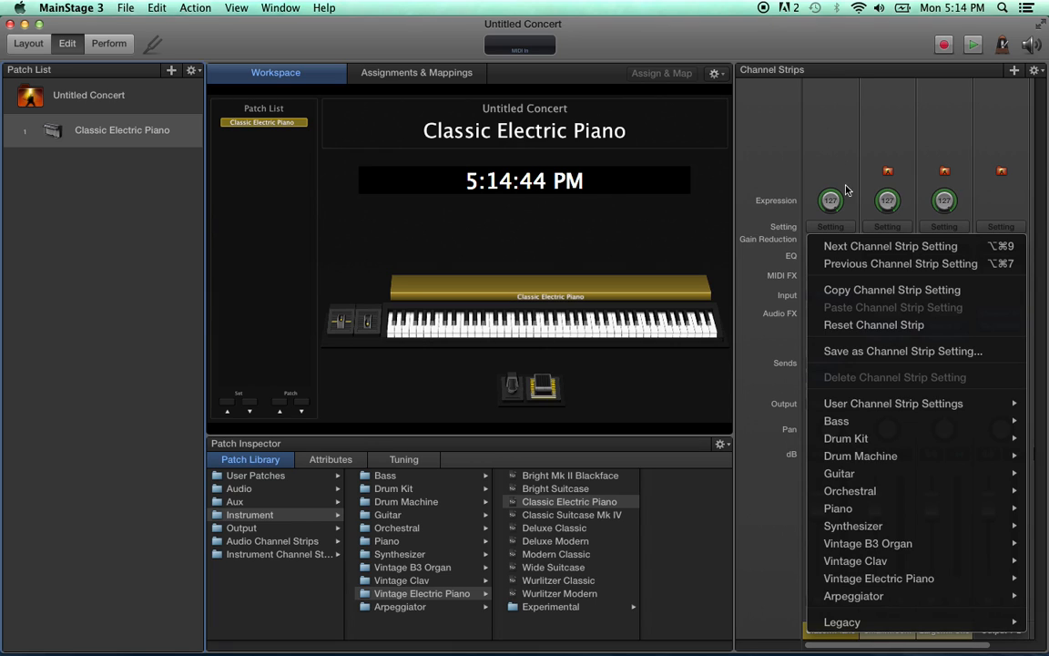
{"action": "mouse_move", "coordinate": [882, 526]}
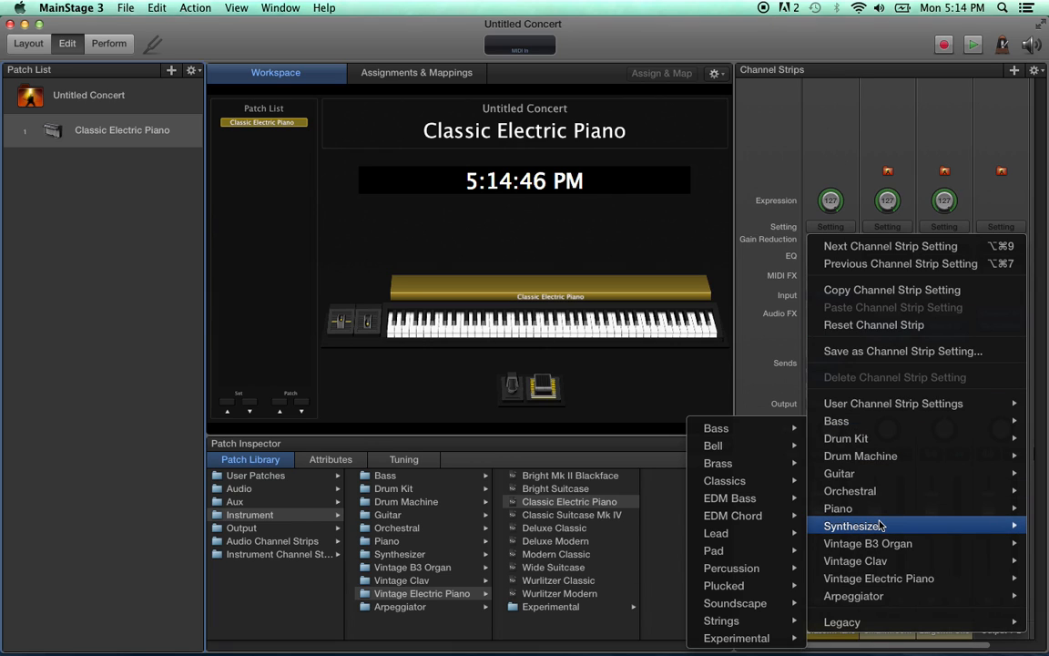
{"action": "mouse_move", "coordinate": [781, 529]}
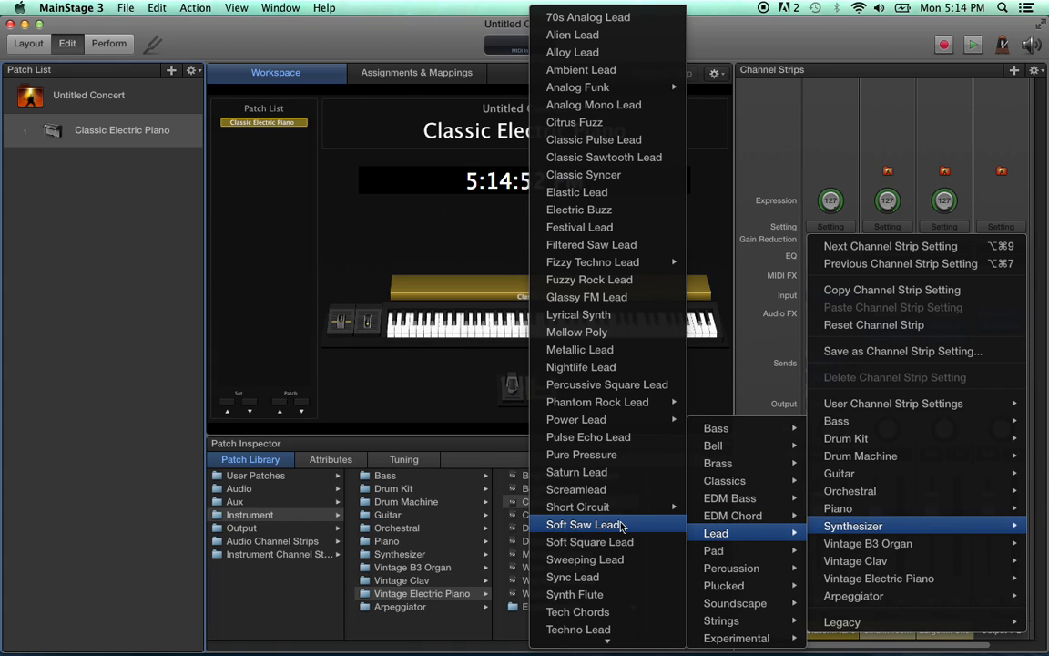
{"action": "left_click", "coordinate": [596, 369]}
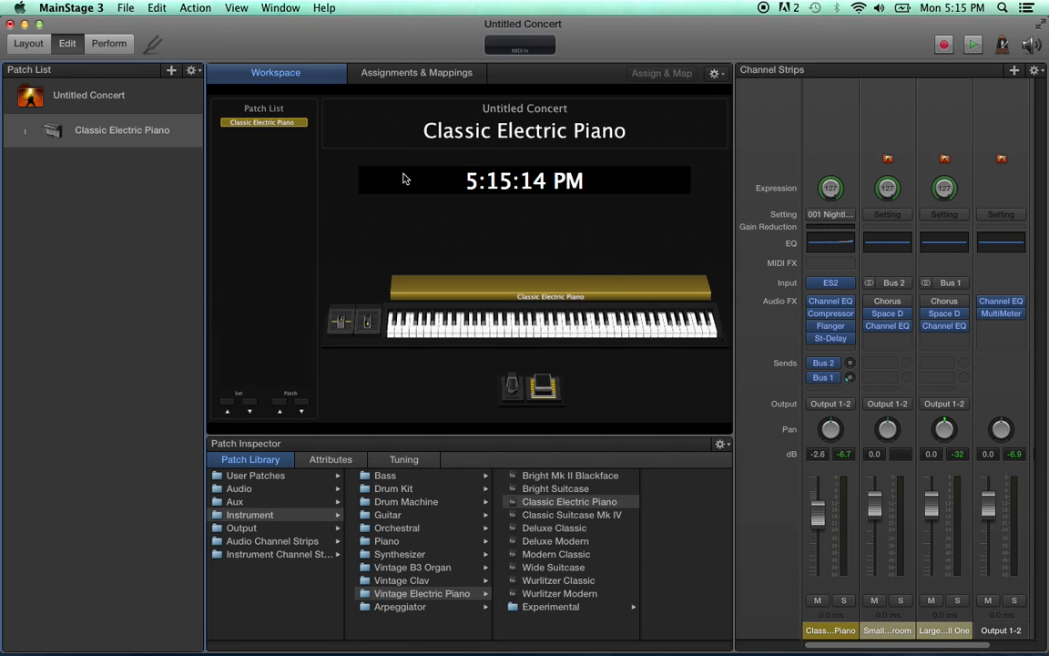
- In the layout, select the keyboard, wheels and pedals together, move them slightly lower and shrink them a little
{"action": "left_click", "coordinate": [28, 44]}
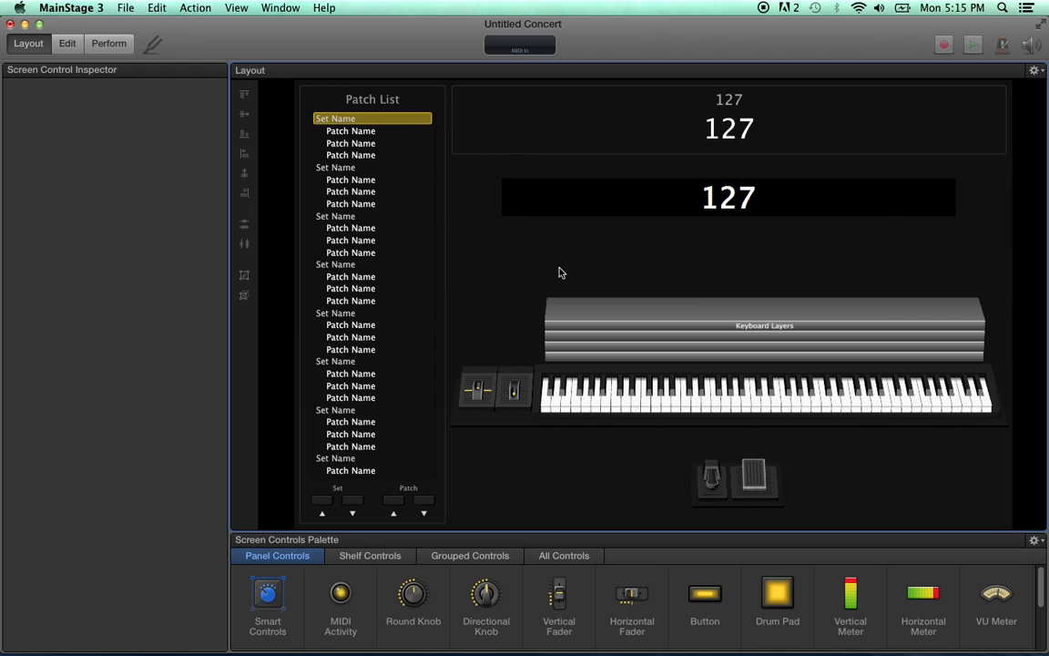
{"action": "left_click_drag", "start_coordinate": [458, 264], "coordinate": [1016, 500]}
{"action": "left_click_drag", "start_coordinate": [693, 389], "coordinate": [697, 404]}
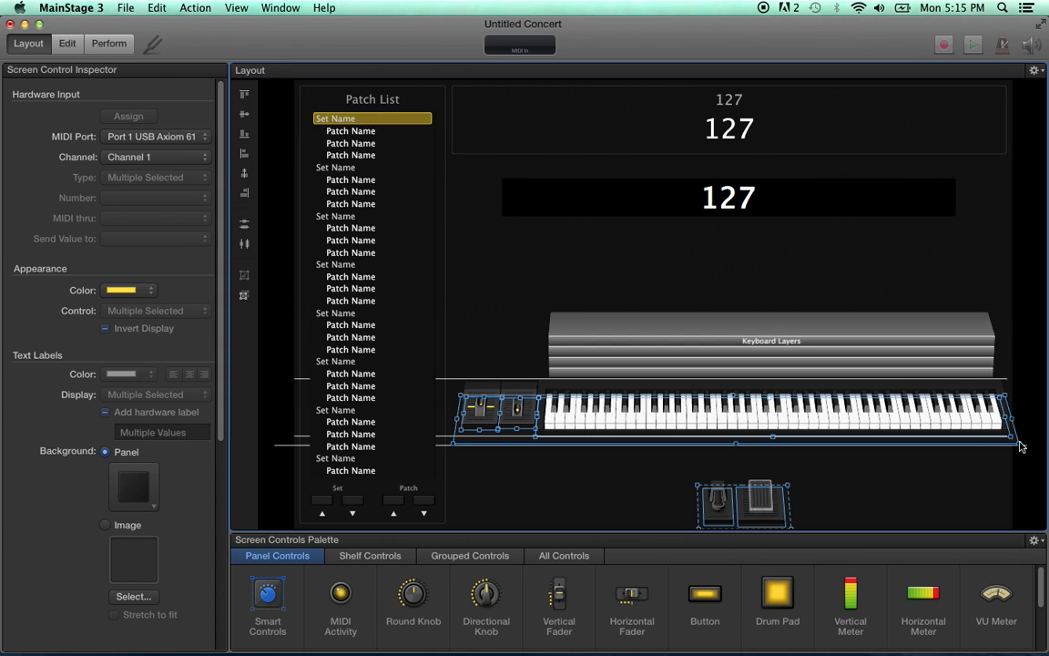
{"action": "left_click_drag", "start_coordinate": [1020, 446], "coordinate": [1008, 441]}
{"action": "left_click", "coordinate": [686, 232]}
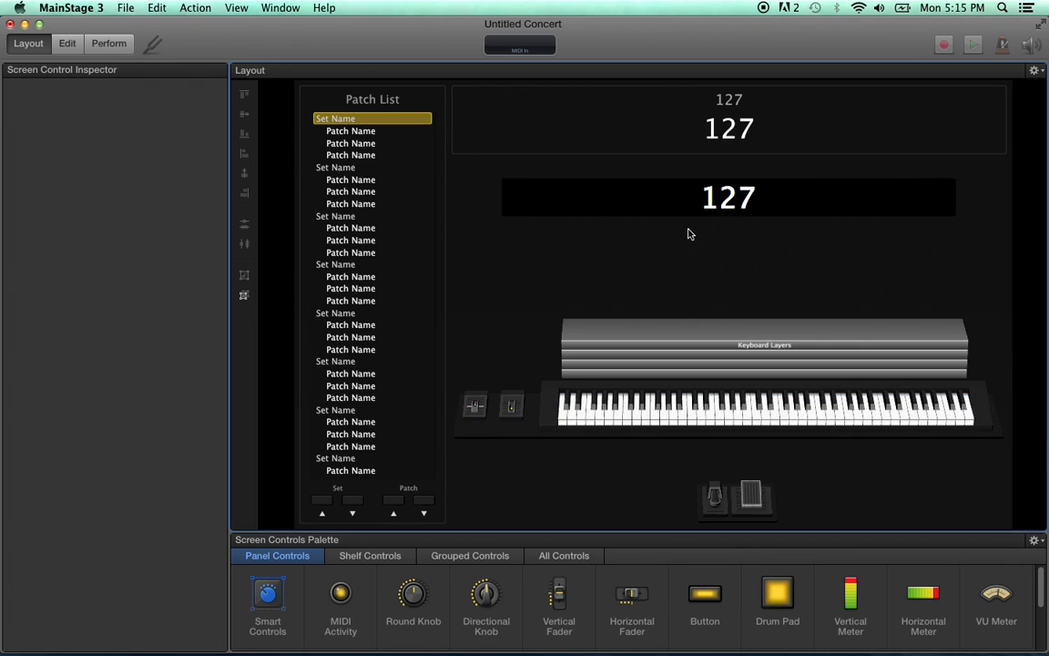
- Delete the wide black clock display beneath the concert and patch name header
{"action": "left_click_drag", "start_coordinate": [733, 206], "coordinate": [732, 187]}
{"action": "left_click", "coordinate": [740, 216]}
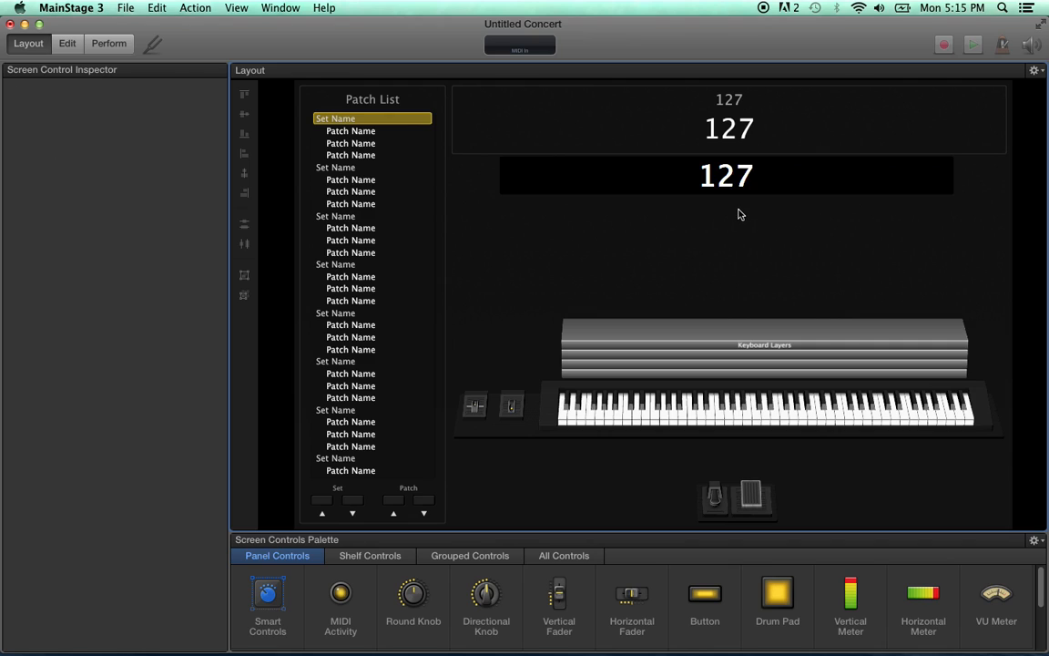
{"action": "left_click", "coordinate": [739, 181]}
{"action": "key", "text": "Delete"}
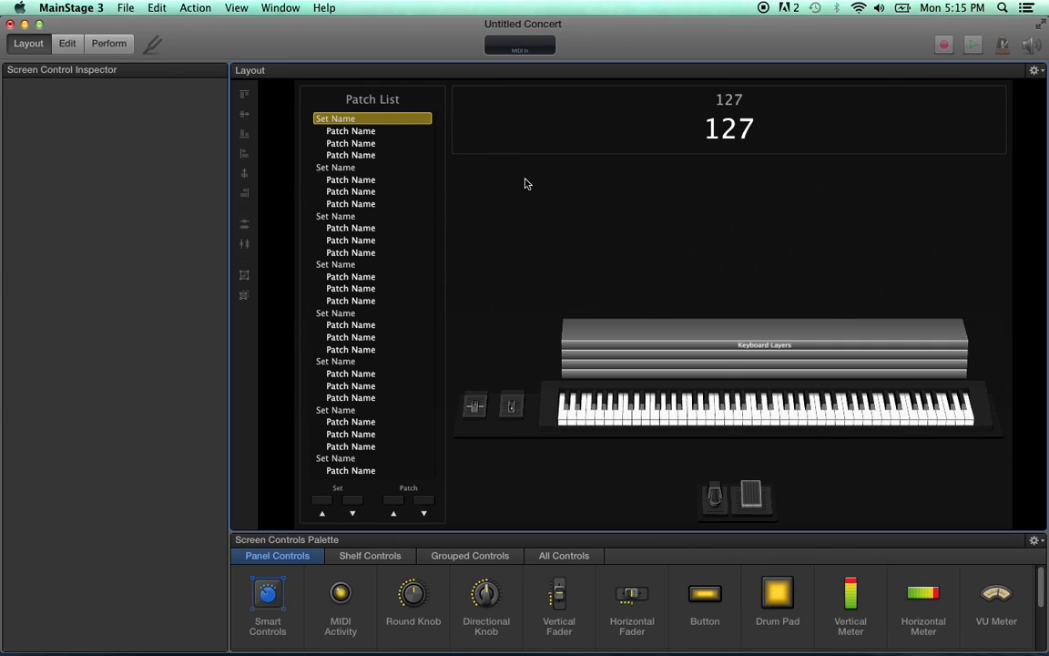
- Add a Mini Playback grouped control to the empty area above the wheels and keyboard
{"action": "scroll", "coordinate": [643, 602], "scroll_direction": "down", "scroll_amount": 2}
{"action": "scroll", "coordinate": [642, 602], "scroll_direction": "down", "scroll_amount": 2}
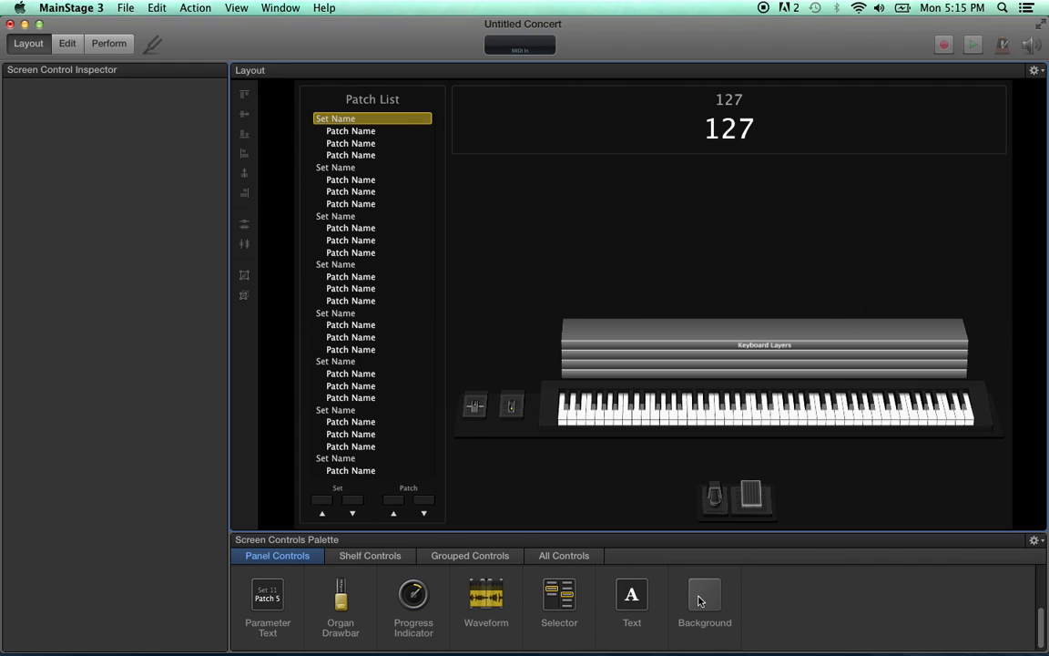
{"action": "left_click", "coordinate": [455, 558]}
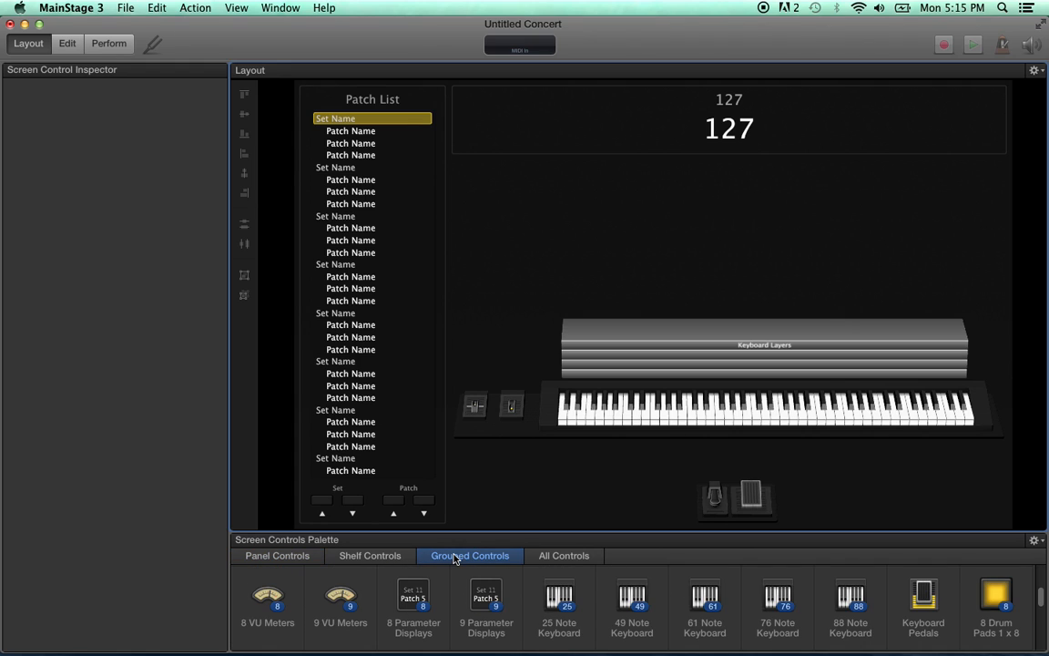
{"action": "scroll", "coordinate": [524, 611], "scroll_direction": "down", "scroll_amount": 5}
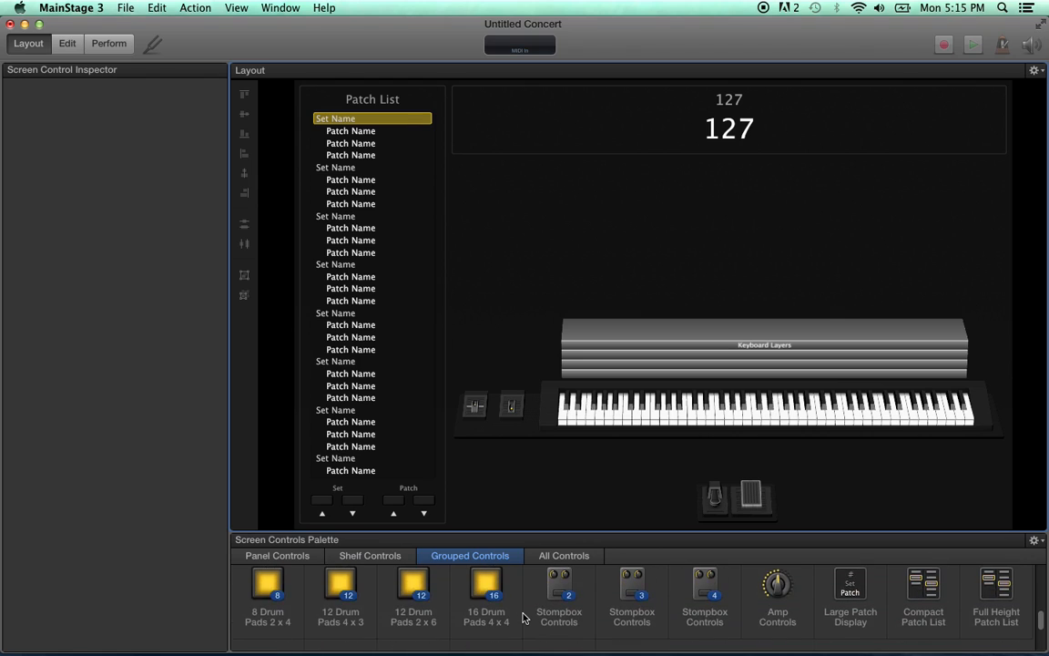
{"action": "scroll", "coordinate": [510, 617], "scroll_direction": "down", "scroll_amount": 1}
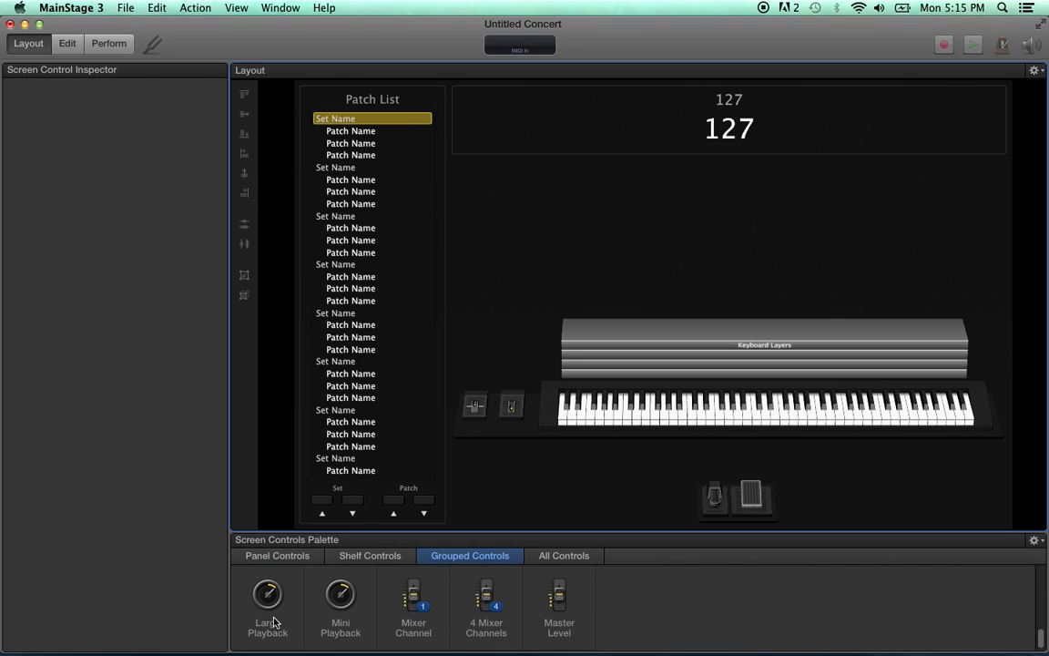
{"action": "left_click_drag", "start_coordinate": [339, 594], "coordinate": [547, 230]}
{"action": "left_click", "coordinate": [650, 226]}
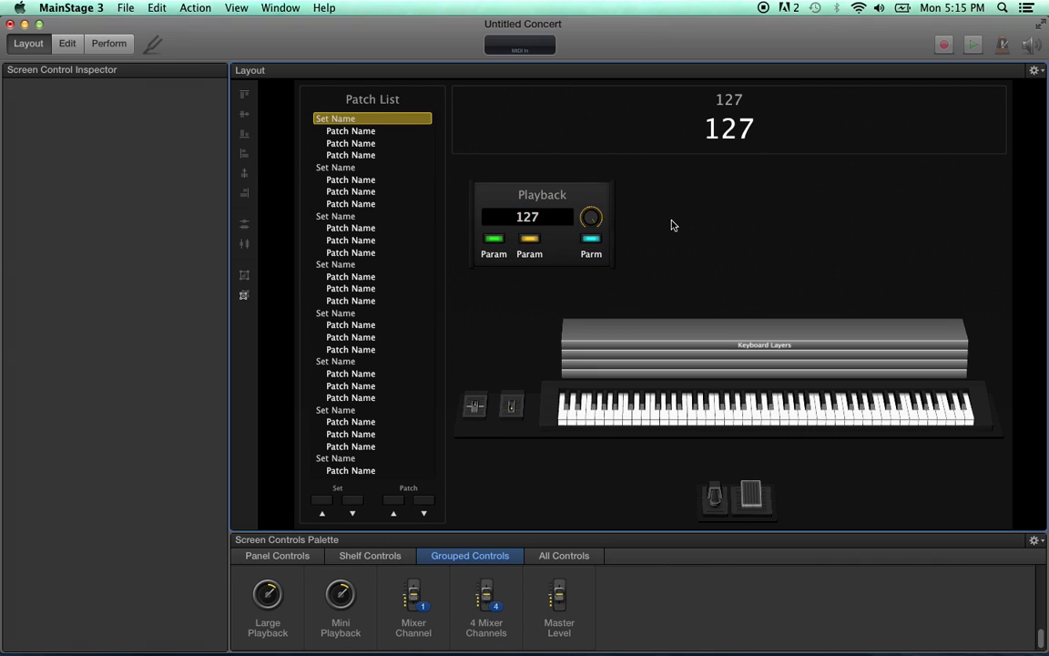
- Examine the hardware input settings of the green, yellow and blue buttons in the Playback panel
{"action": "left_click", "coordinate": [566, 194]}
{"action": "left_click", "coordinate": [556, 243]}
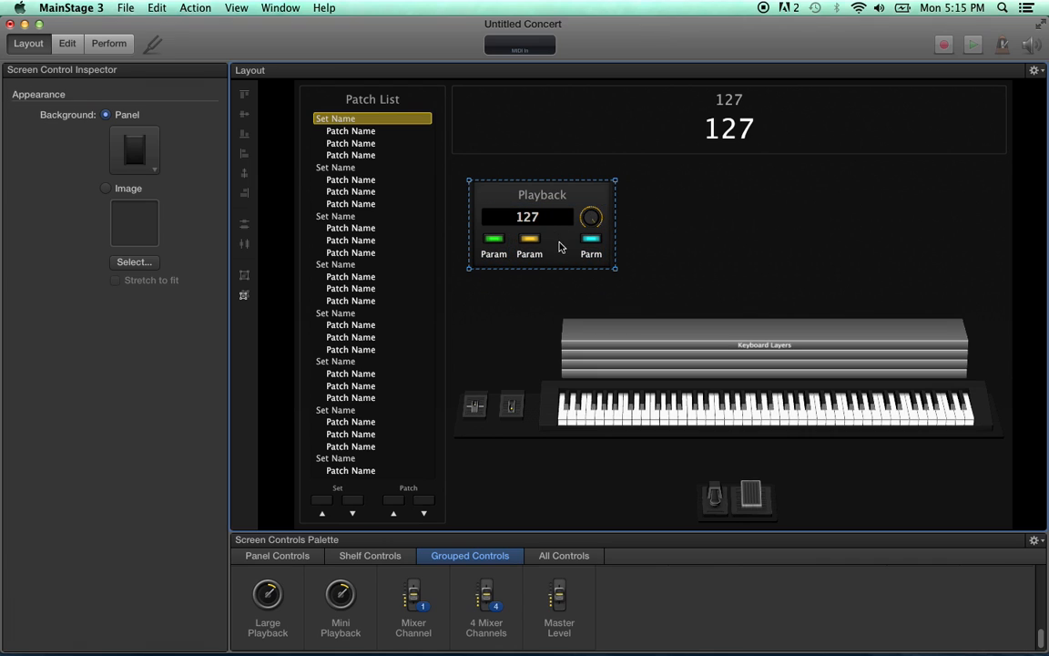
{"action": "left_click", "coordinate": [492, 241]}
{"action": "left_click", "coordinate": [528, 242]}
{"action": "left_click", "coordinate": [581, 244]}
{"action": "left_click", "coordinate": [493, 242]}
{"action": "left_click", "coordinate": [530, 241]}
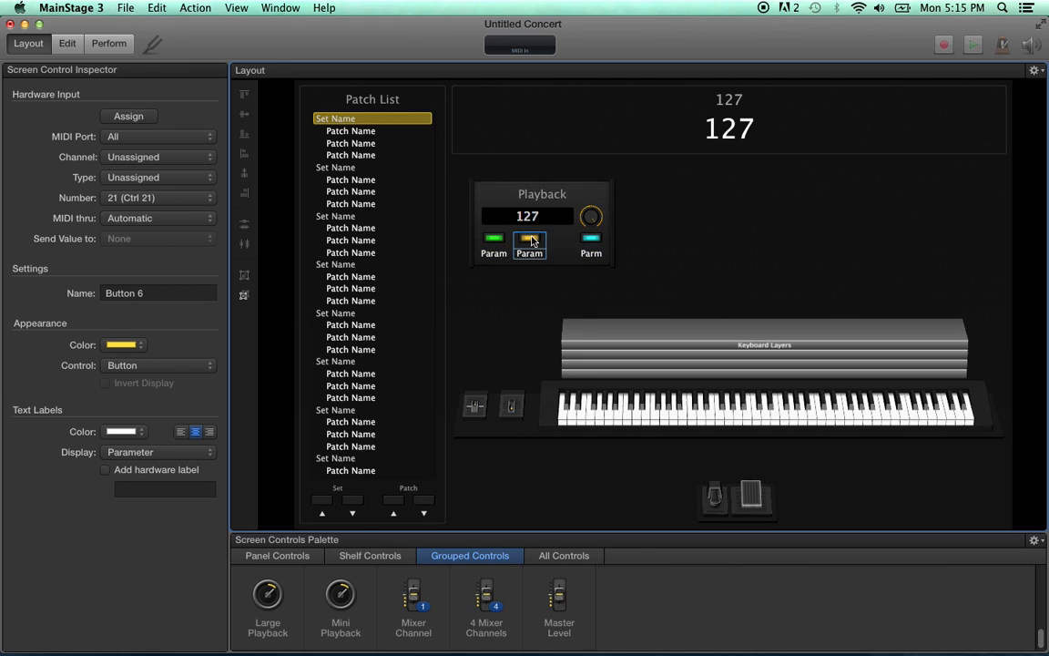
{"action": "left_click", "coordinate": [493, 241]}
{"action": "left_click", "coordinate": [591, 241]}
{"action": "left_click", "coordinate": [528, 242]}
{"action": "left_click", "coordinate": [494, 239]}
- Nudge the Playback panel slightly up and left, and assign its green button to the Axiom 61's controller 24 on Channel 1
{"action": "mouse_move", "coordinate": [546, 191]}
{"action": "left_mouse_down"}
{"action": "mouse_move", "coordinate": [530, 186]}
{"action": "mouse_move", "coordinate": [538, 189]}
{"action": "left_mouse_up"}
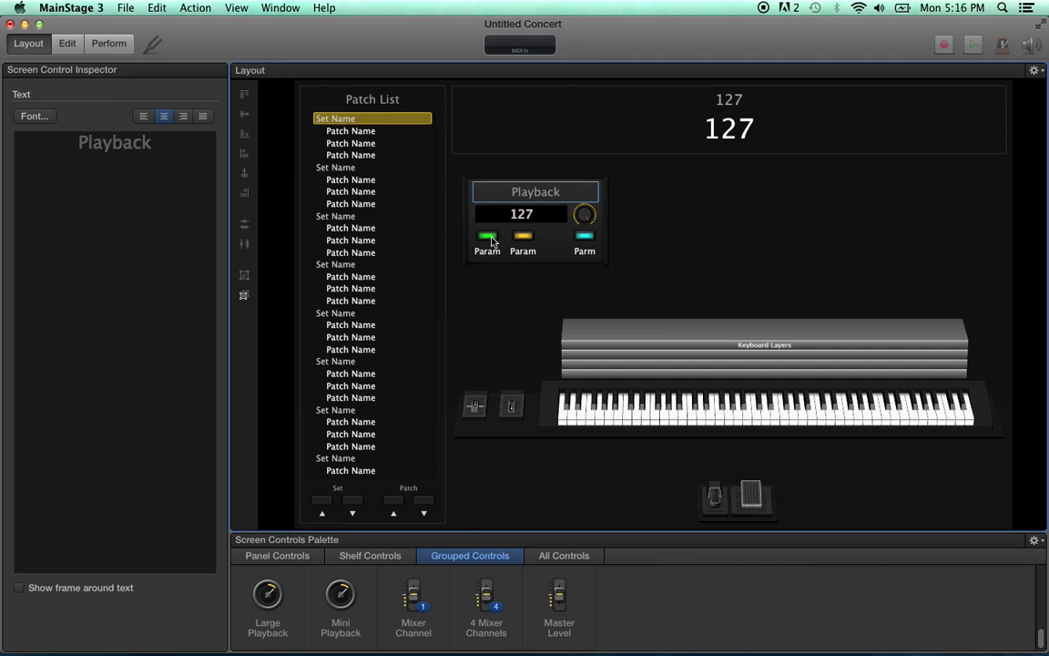
{"action": "left_click", "coordinate": [492, 240]}
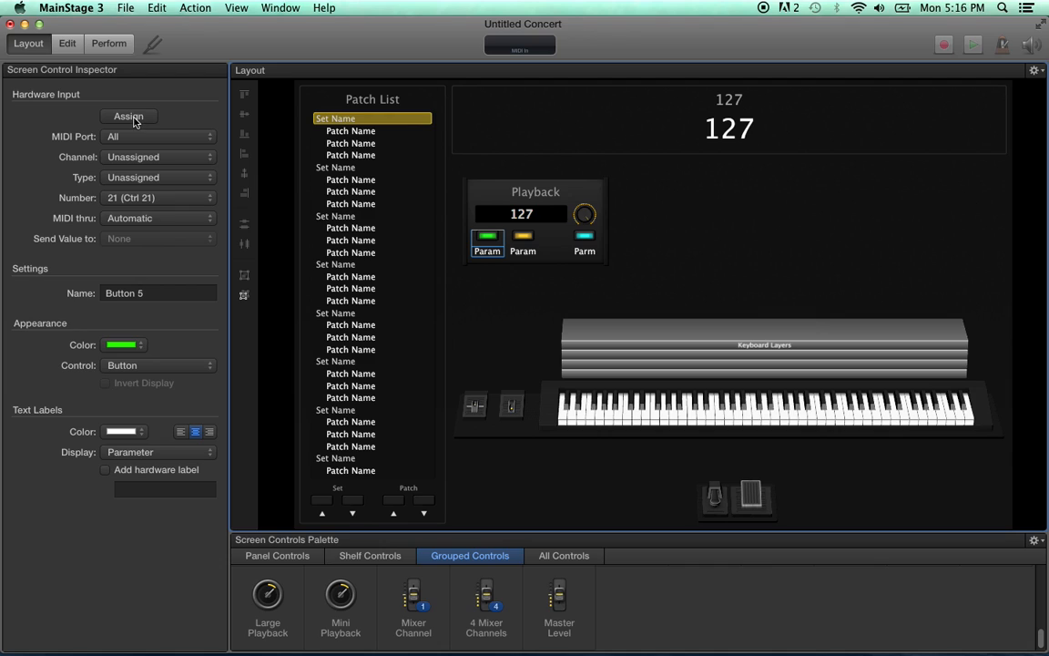
{"action": "left_click", "coordinate": [129, 117]}
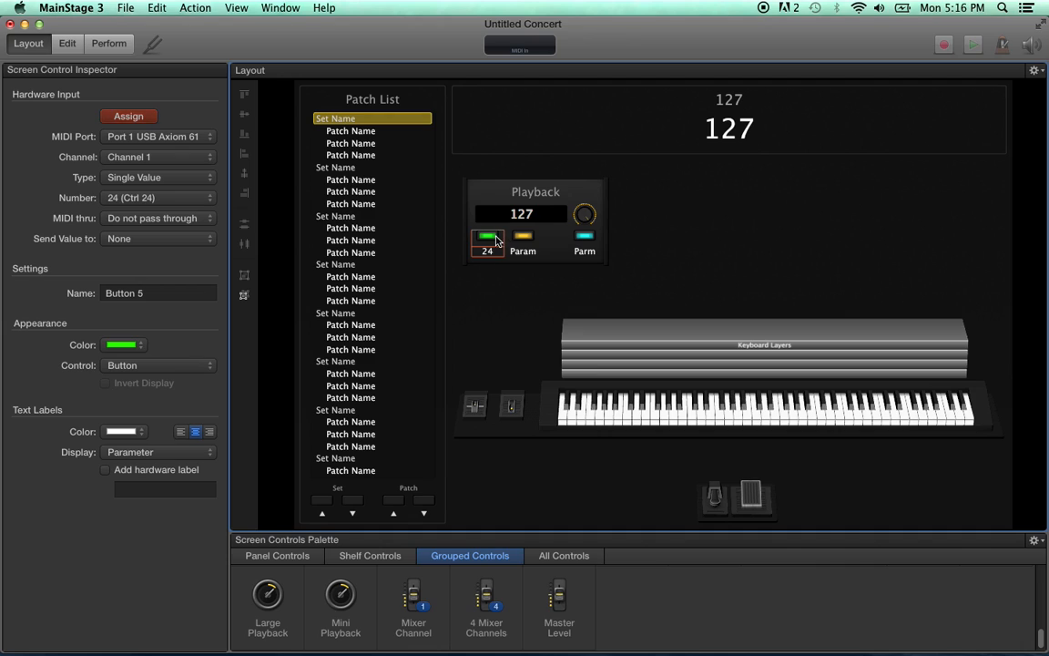
- Add the hardware label "Play/Stop" to the Playback panel's green button
{"action": "left_click", "coordinate": [106, 470]}
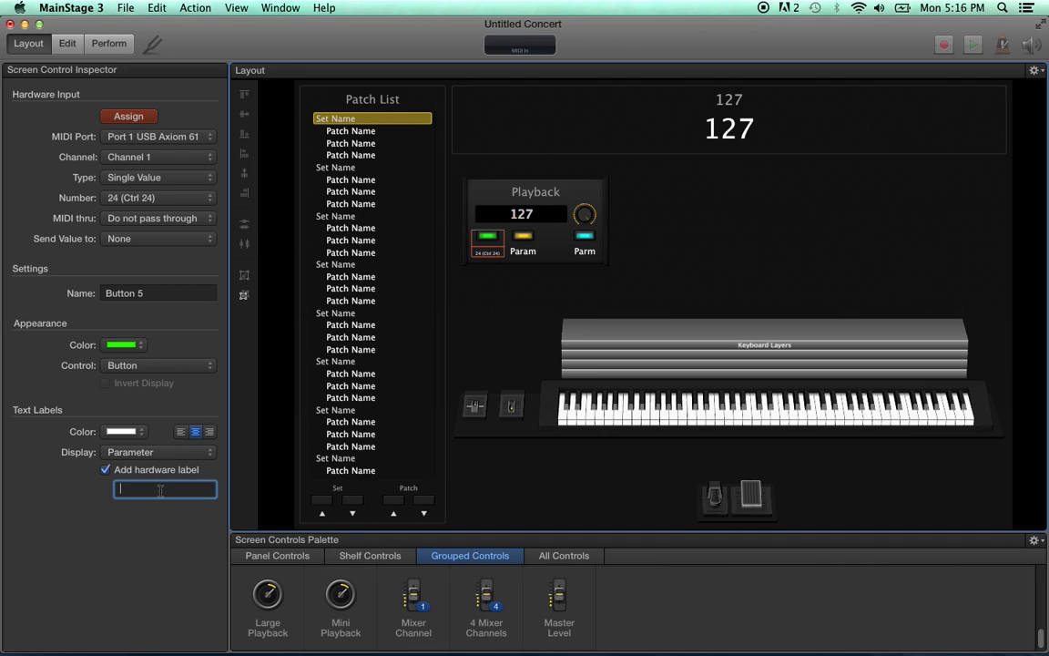
{"action": "type", "text": "P"}
{"action": "type", "text": "Stop"}
{"action": "left_click", "coordinate": [539, 249]}
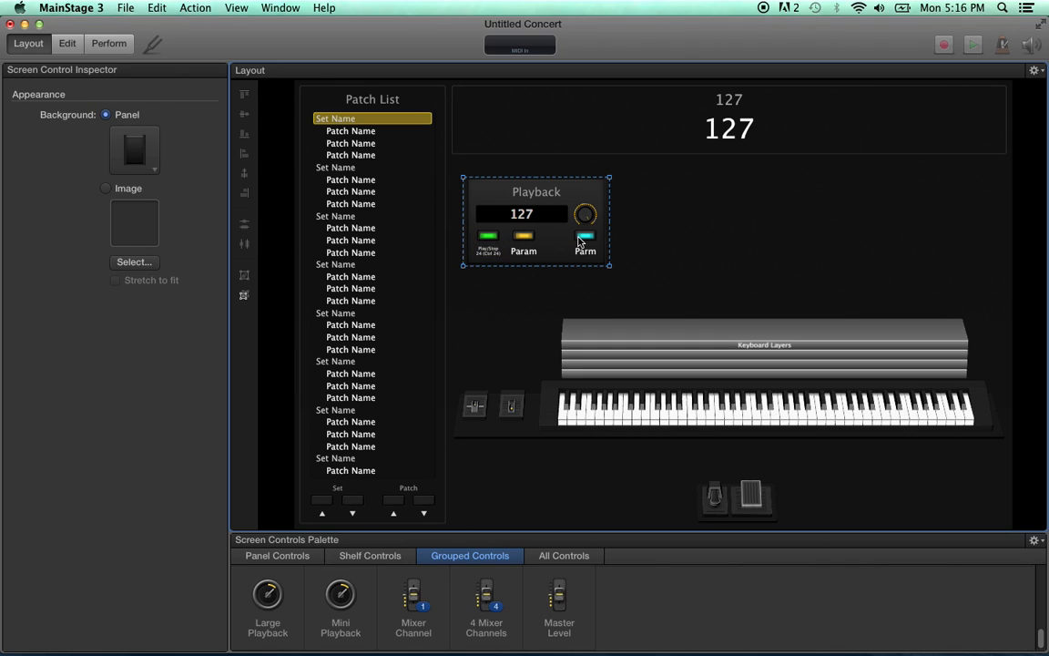
- Assign the Playback panel's round knob to the Axiom 61's controller 71 (Resonance) on Channel 1, and end the assignment mode
{"action": "left_click", "coordinate": [525, 238]}
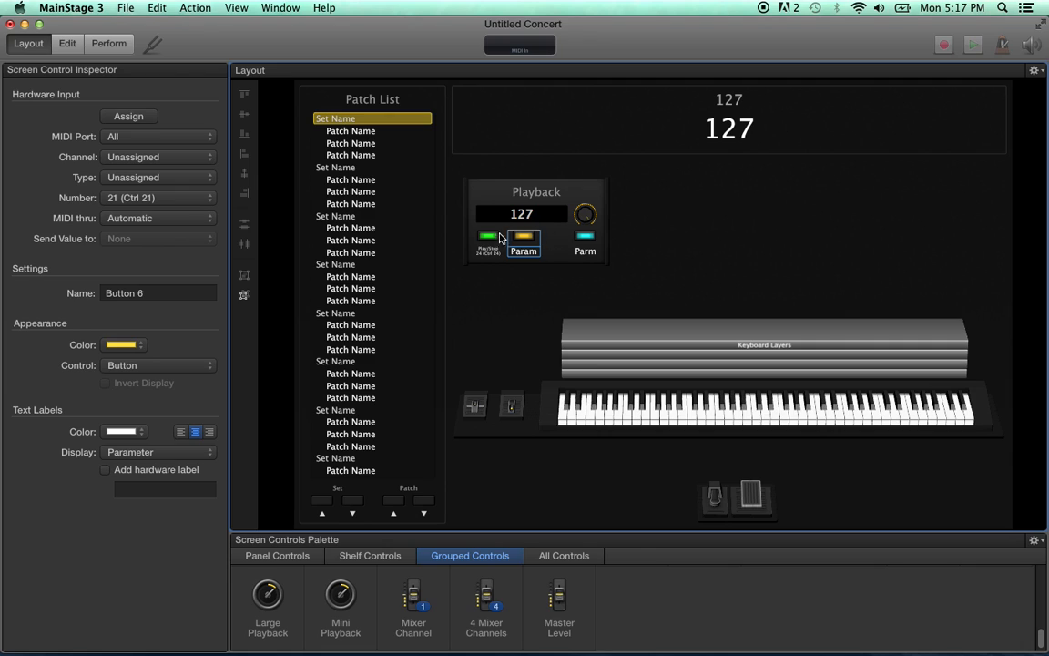
{"action": "left_click", "coordinate": [555, 250]}
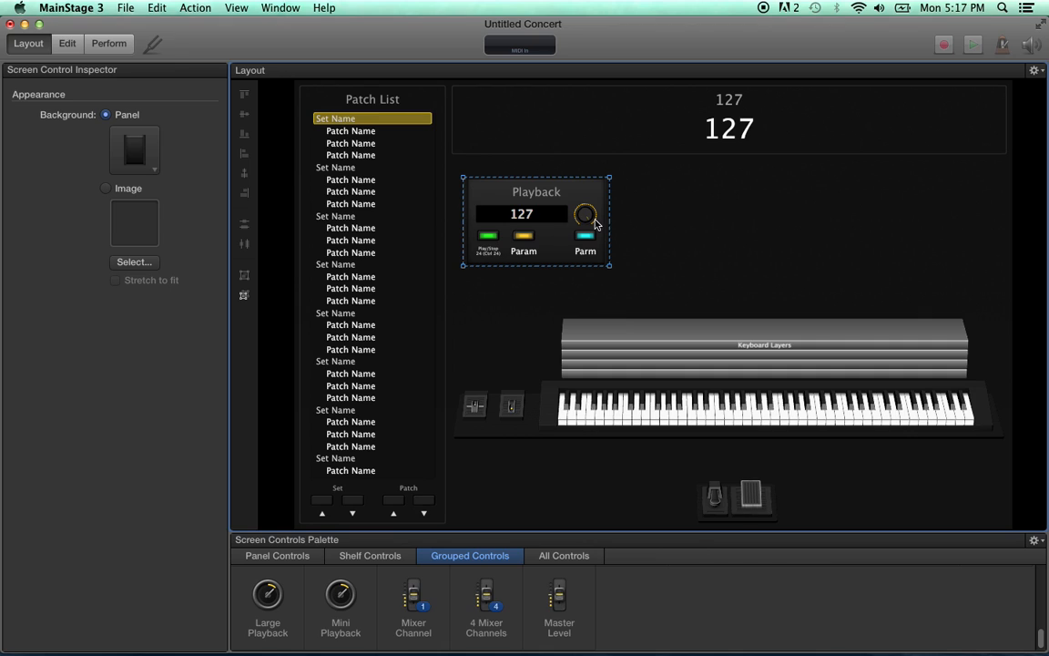
{"action": "left_click", "coordinate": [587, 214]}
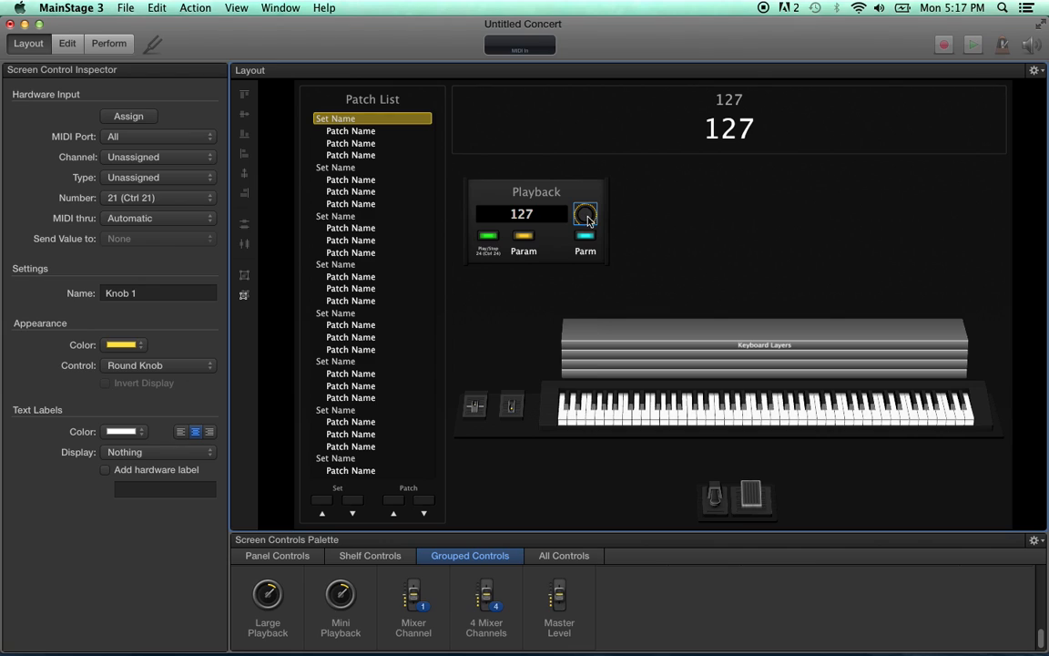
{"action": "left_click", "coordinate": [125, 118]}
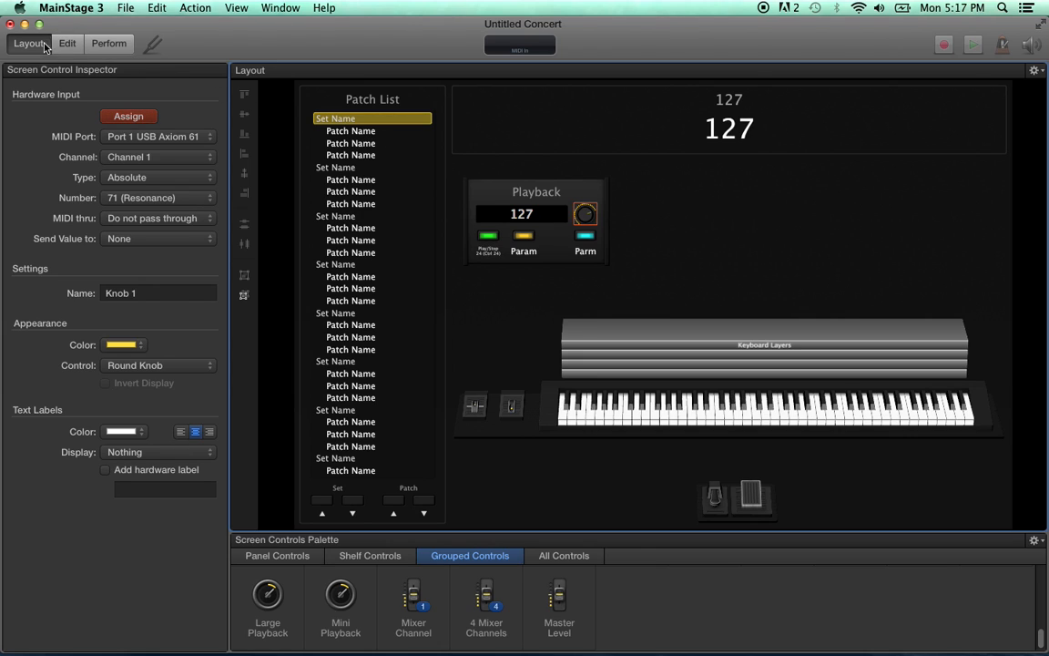
{"action": "left_click", "coordinate": [127, 114]}
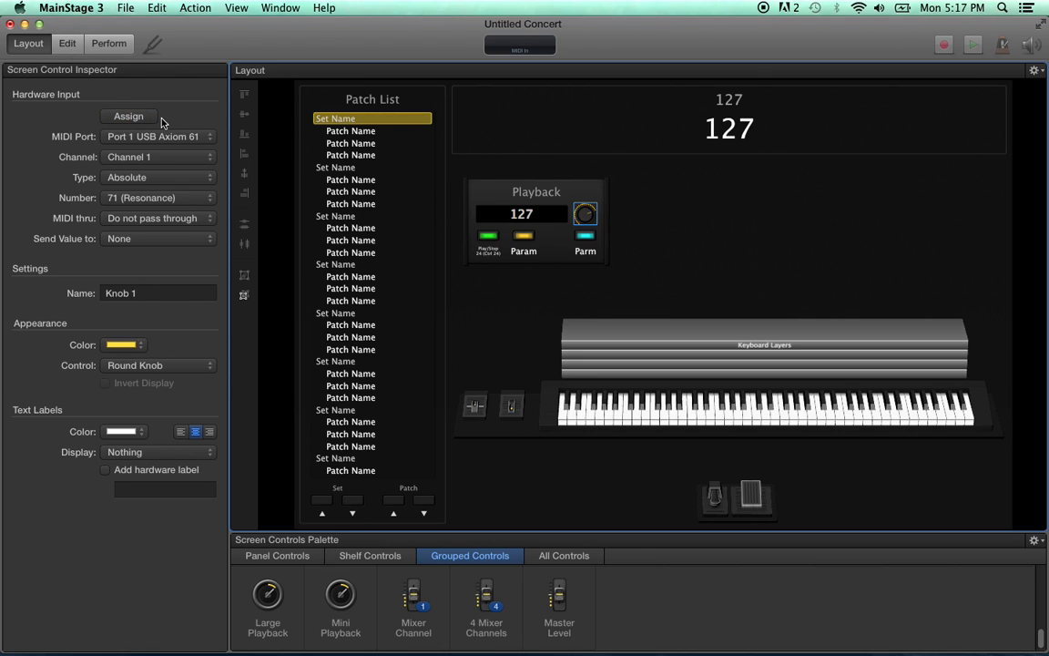
- Return the concert to editing mode and move its window down to uncover the Finder window showing the This War folder
{"action": "left_click", "coordinate": [66, 43]}
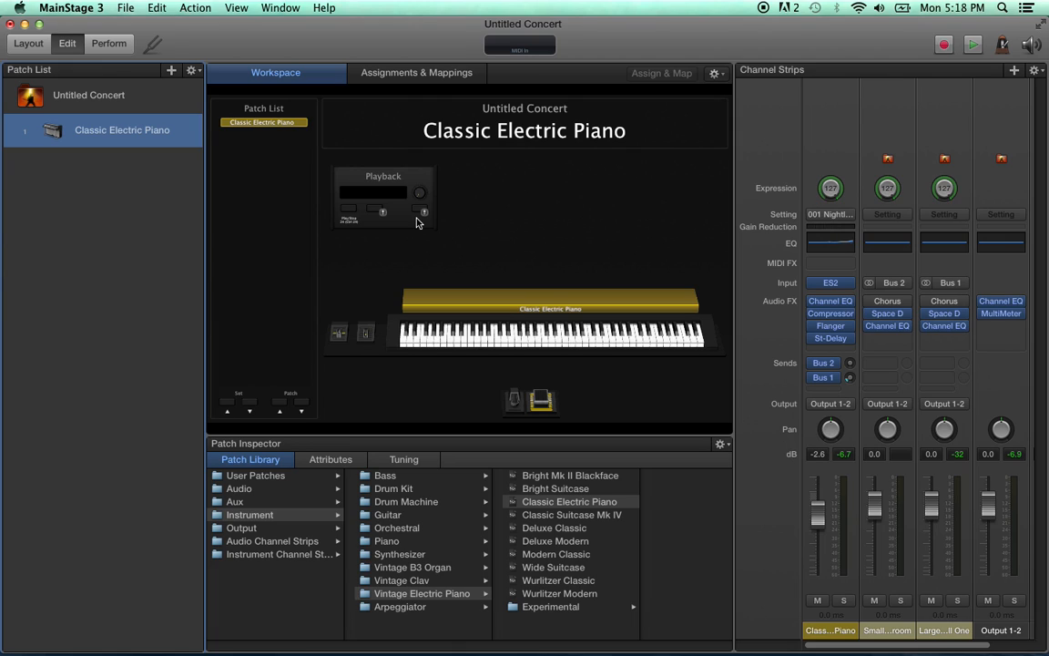
{"action": "left_click", "coordinate": [407, 179]}
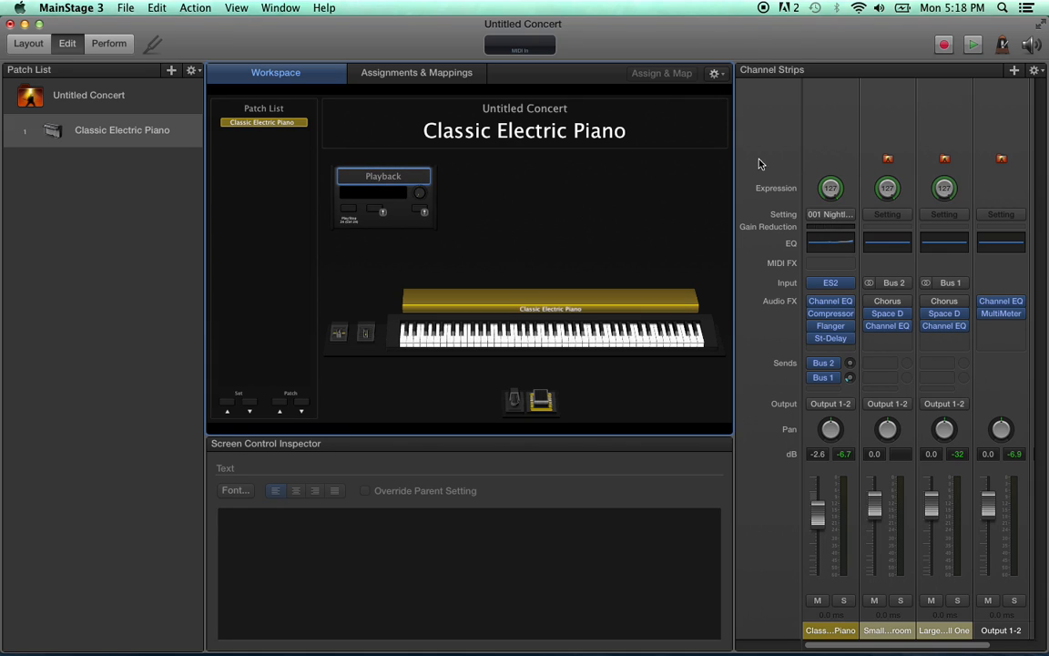
{"action": "left_click", "coordinate": [609, 196]}
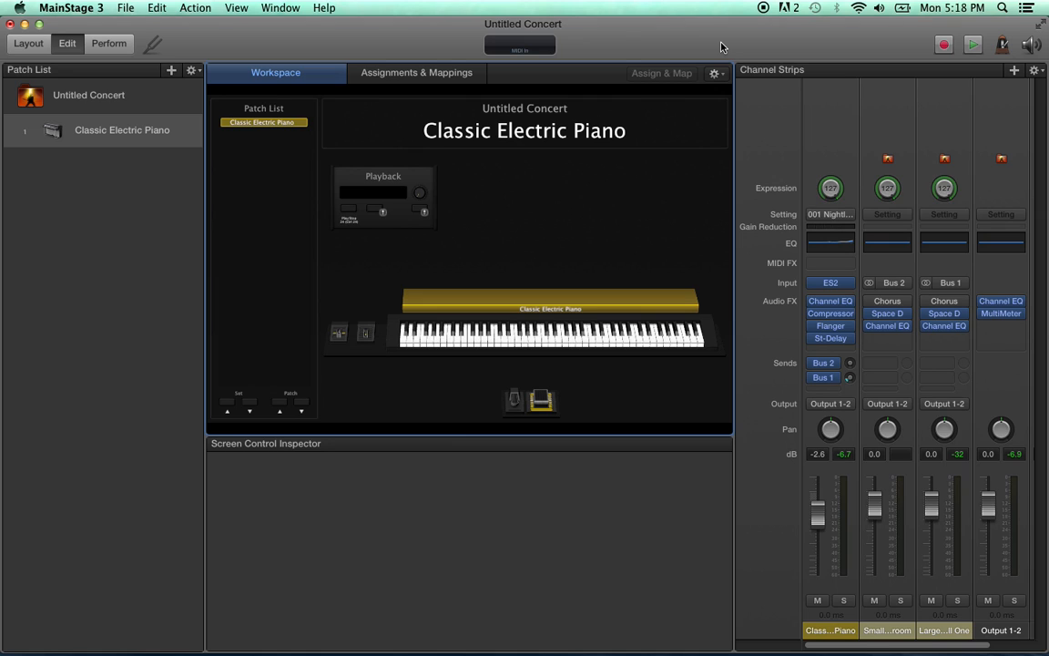
{"action": "left_click_drag", "start_coordinate": [722, 47], "coordinate": [721, 118]}
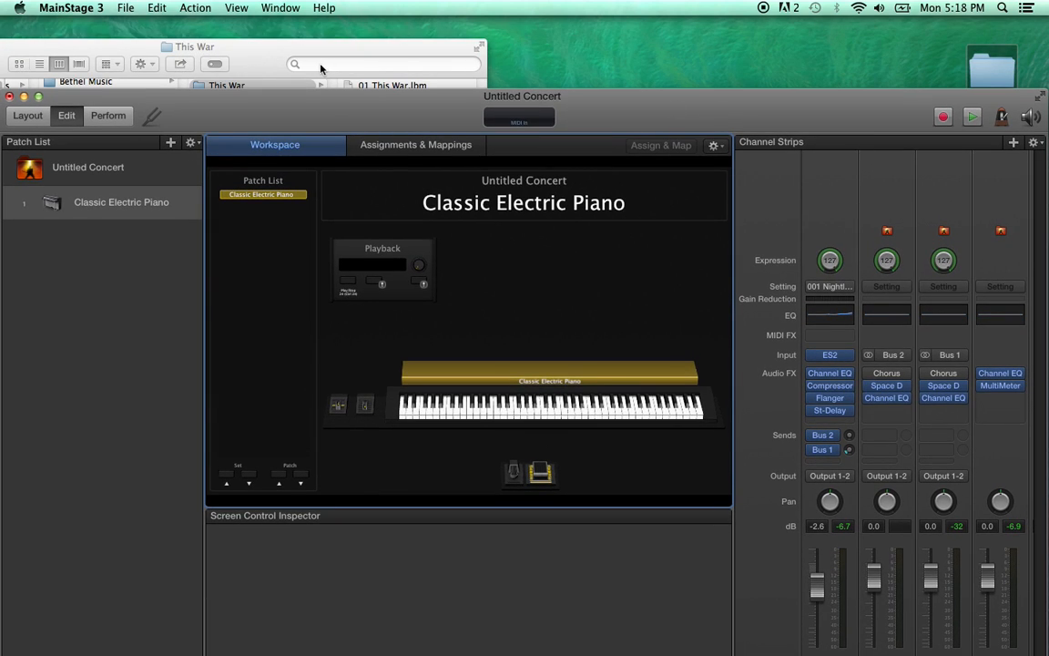
- Add 01 This War.mp3 from Finder's This War folder to the concert as a new channel strip, and move the MainStage window back up
{"action": "left_click", "coordinate": [259, 58]}
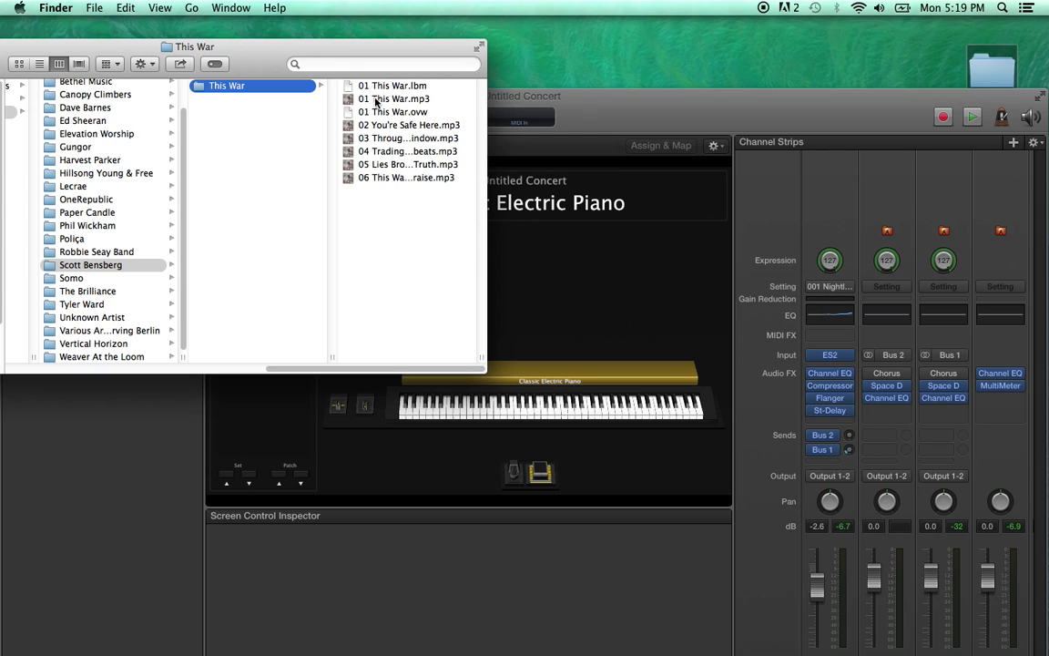
{"action": "left_click_drag", "start_coordinate": [375, 101], "coordinate": [823, 242]}
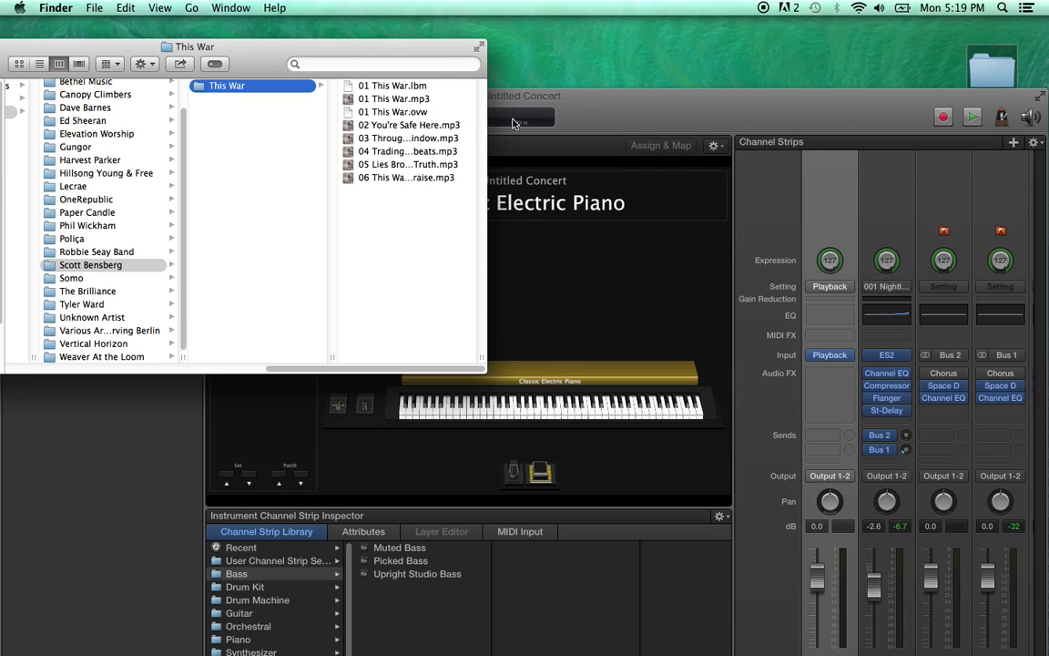
{"action": "left_click", "coordinate": [643, 105]}
{"action": "left_click_drag", "start_coordinate": [643, 105], "coordinate": [643, 33]}
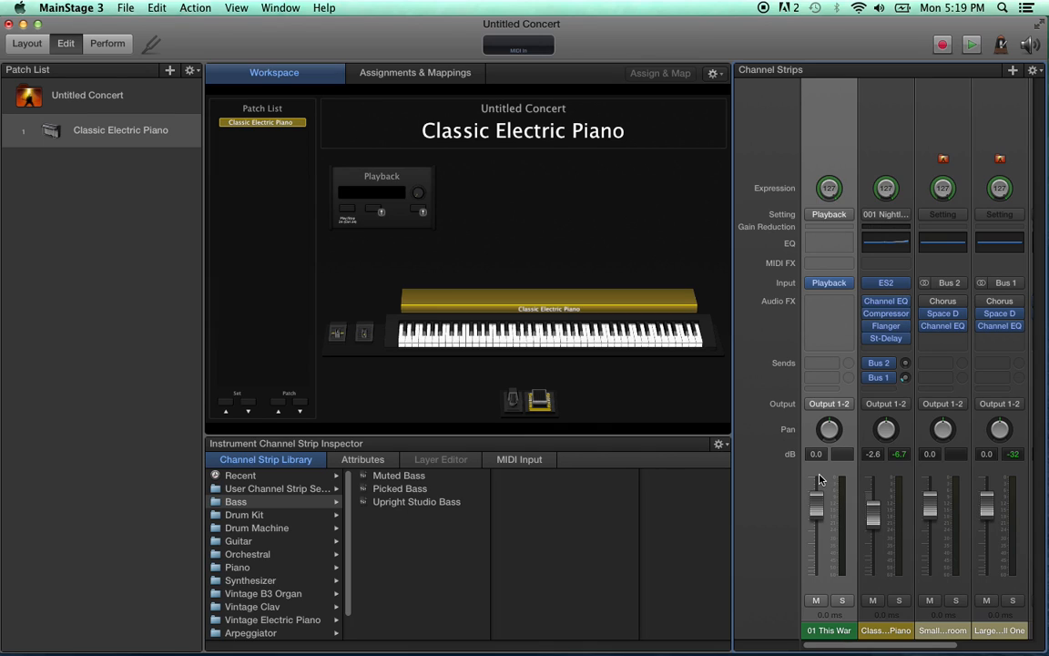
- Map the Playback panel's Play/Stop button to 01 This War's Play/Stop (From Start) transport parameter, and turn on parameter mapping
{"action": "left_click", "coordinate": [349, 212]}
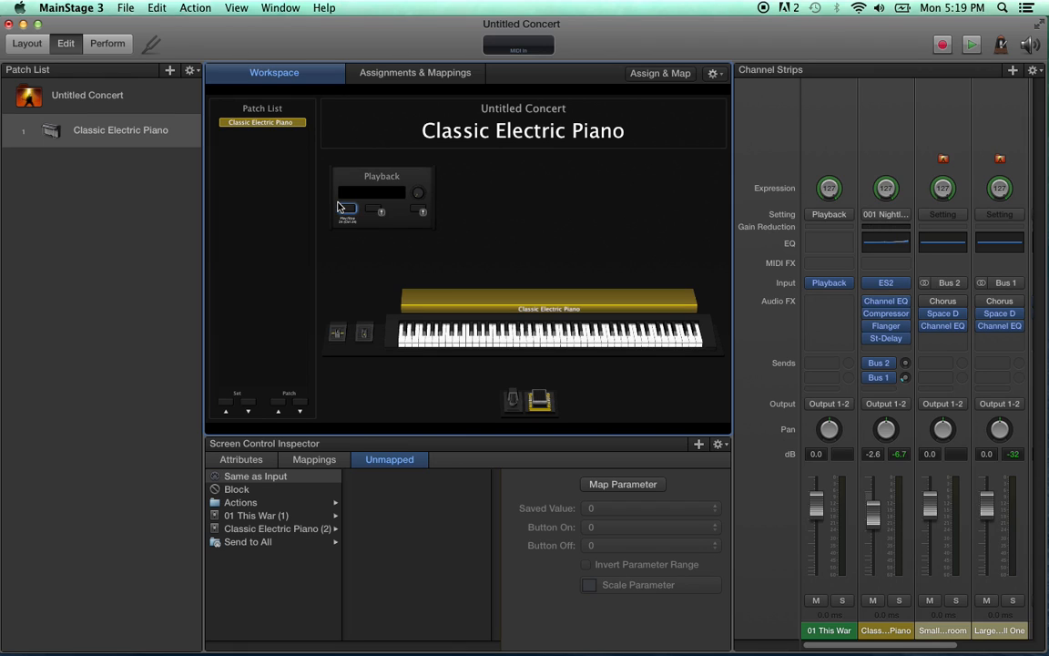
{"action": "left_click", "coordinate": [260, 522]}
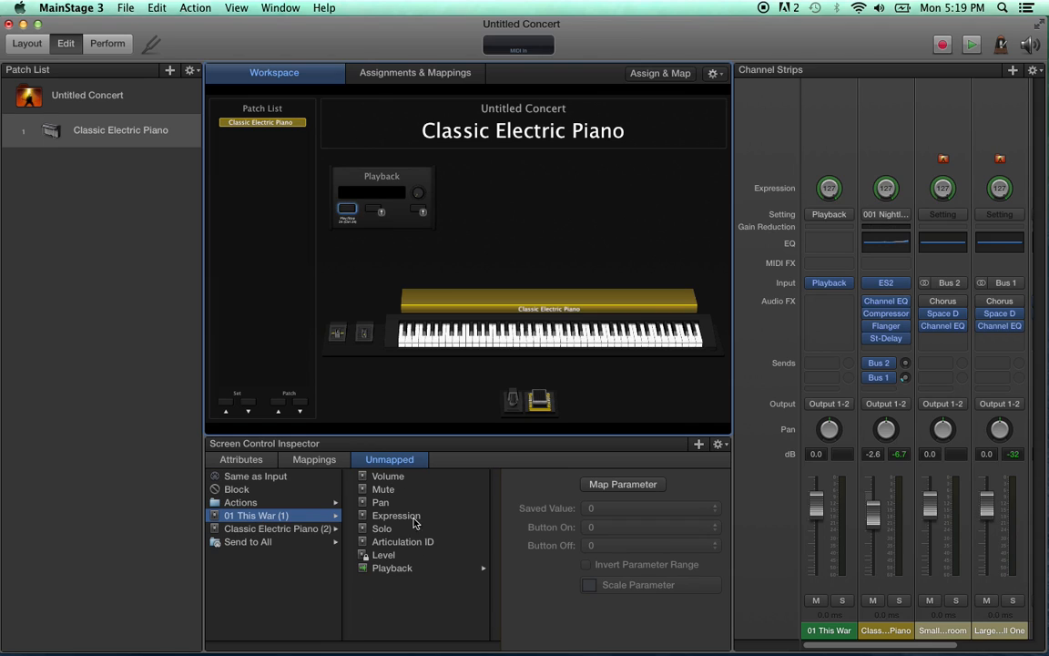
{"action": "left_click", "coordinate": [386, 567]}
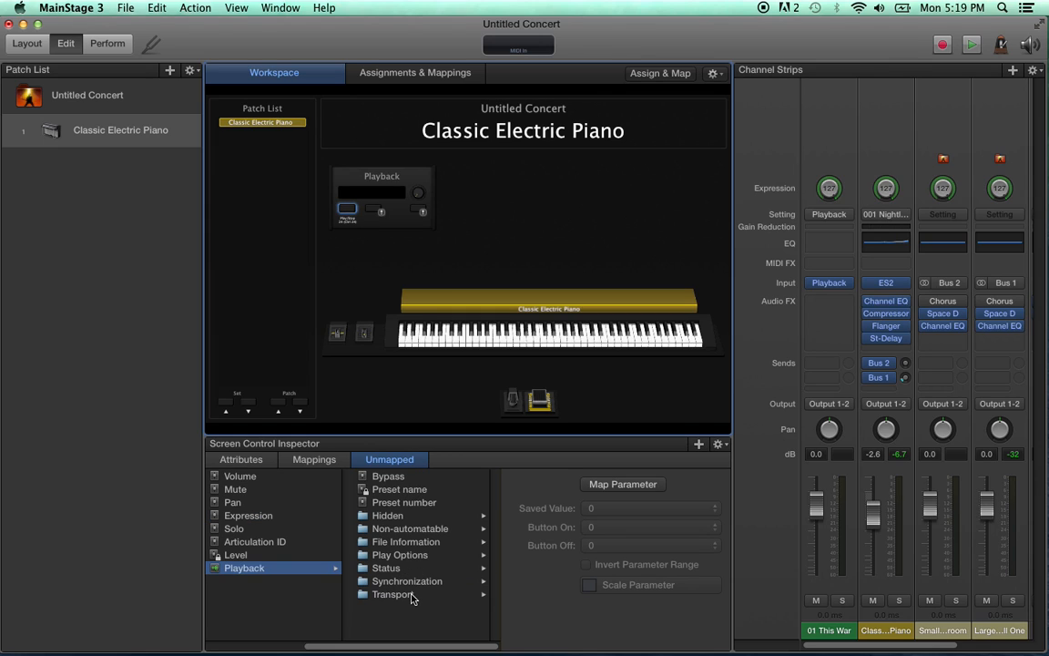
{"action": "left_click", "coordinate": [401, 595]}
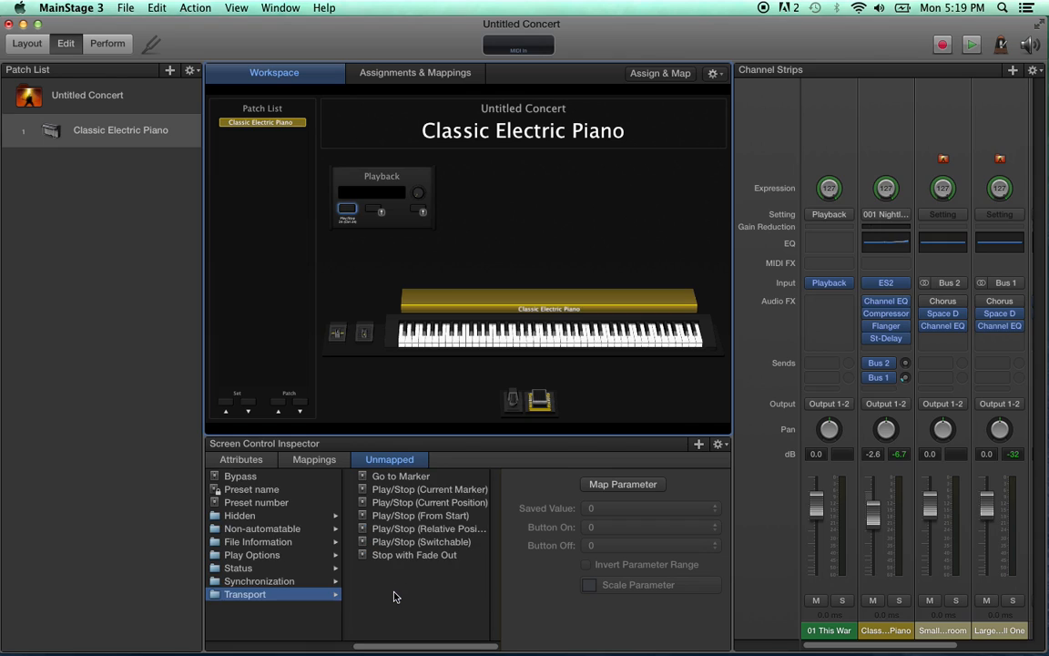
{"action": "left_click", "coordinate": [394, 517]}
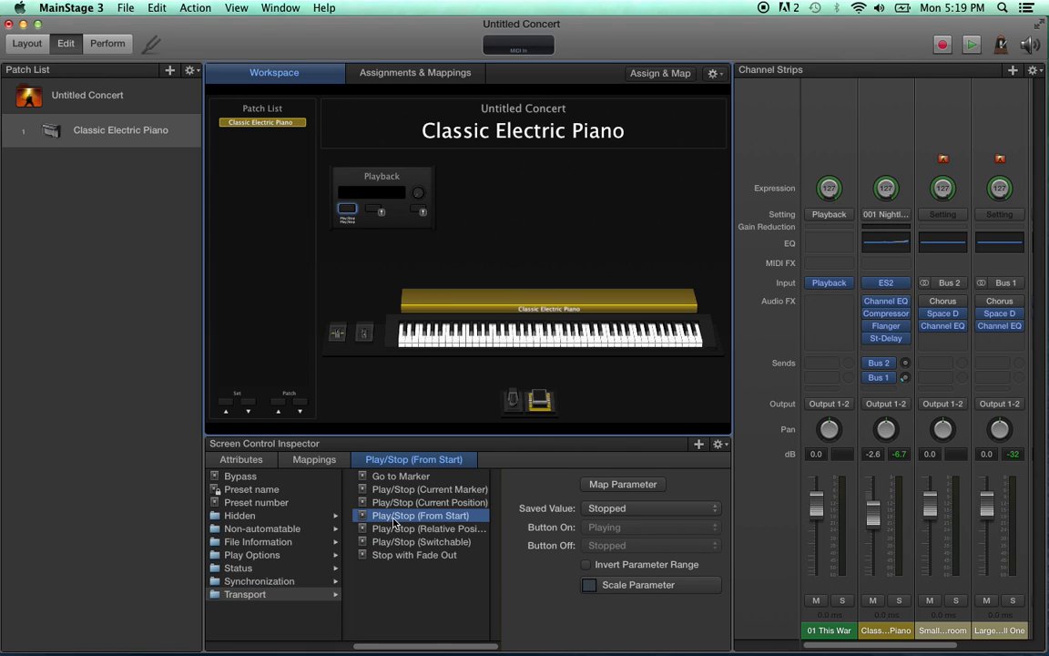
{"action": "left_click", "coordinate": [652, 490]}
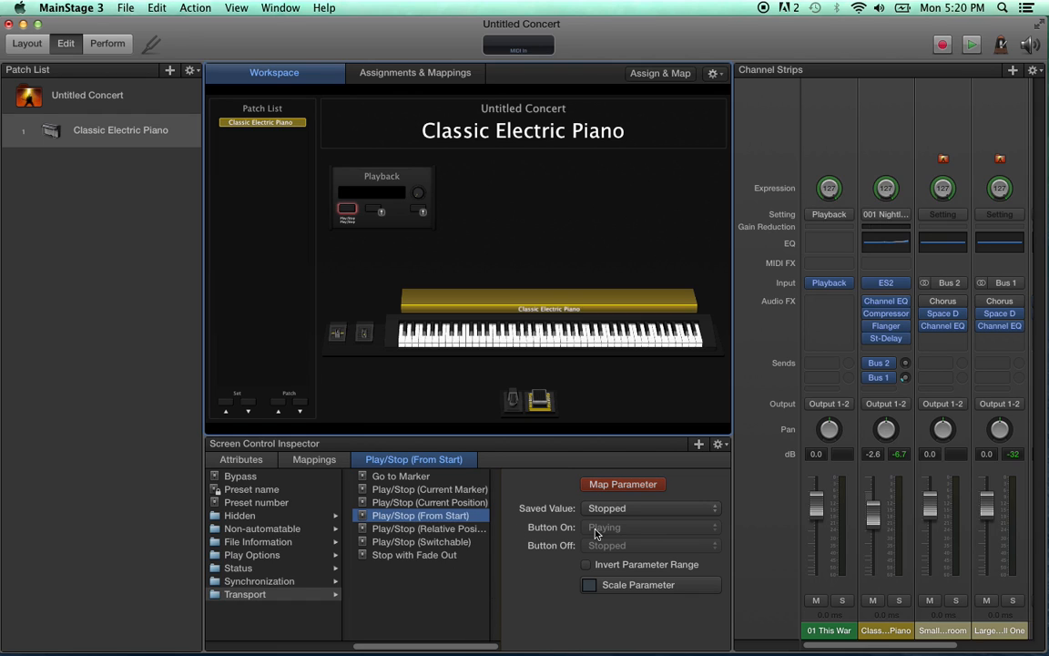
- Start and stop the This War track to test the mapped Play/Stop button
{"action": "left_click_drag", "start_coordinate": [467, 646], "coordinate": [428, 637]}
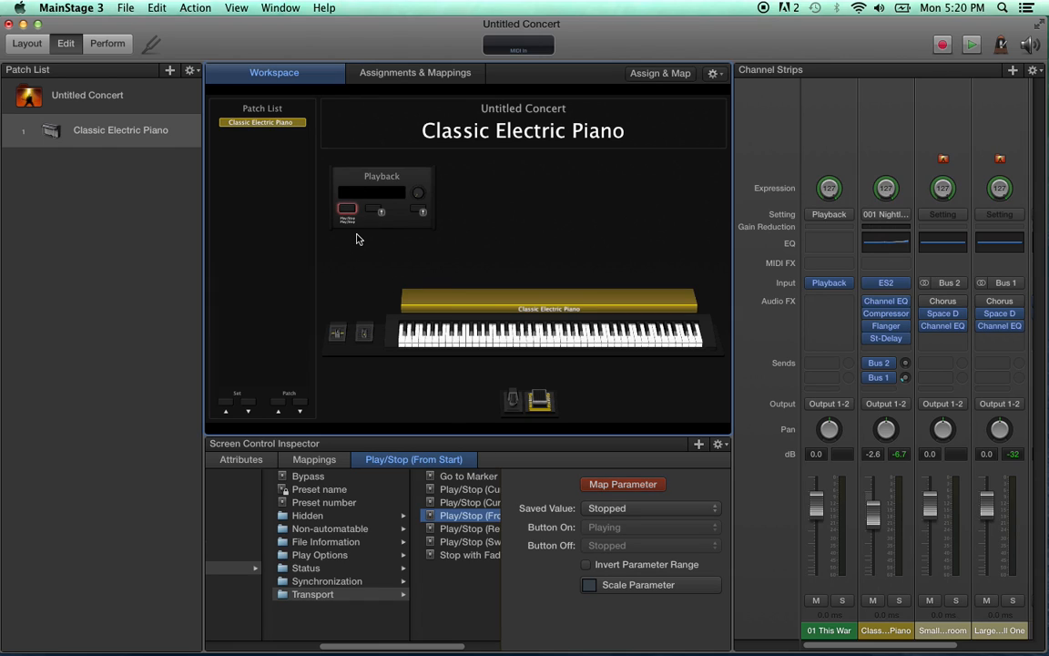
{"action": "key", "text": "space"}
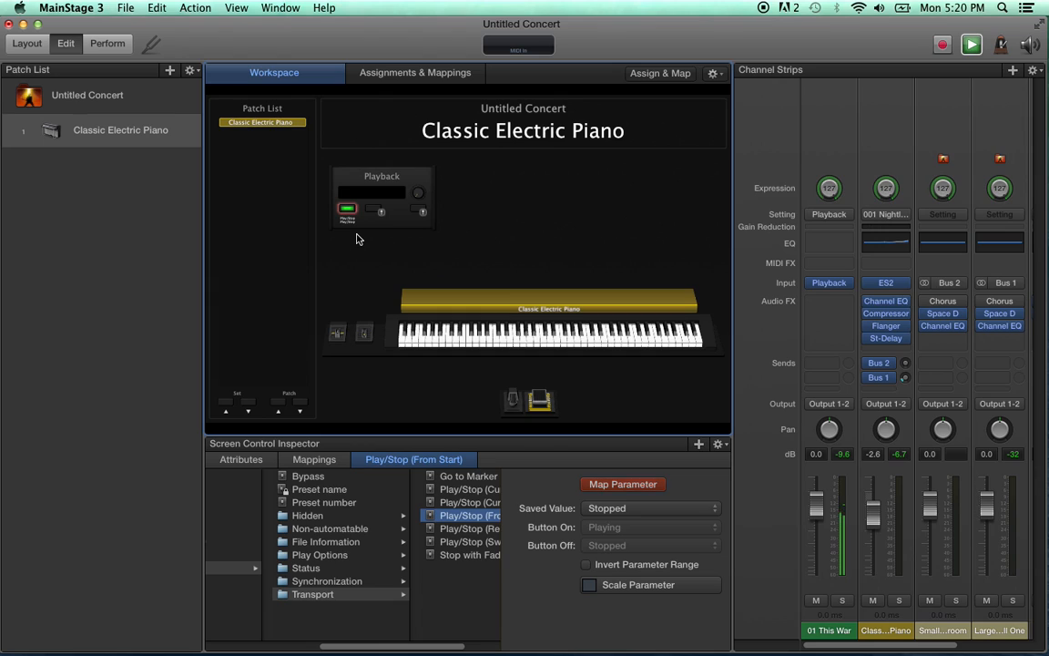
{"action": "key", "text": "space"}
- Map the Playback panel's round knob to the Volume of the 01 This War channel strip
{"action": "left_click", "coordinate": [419, 196]}
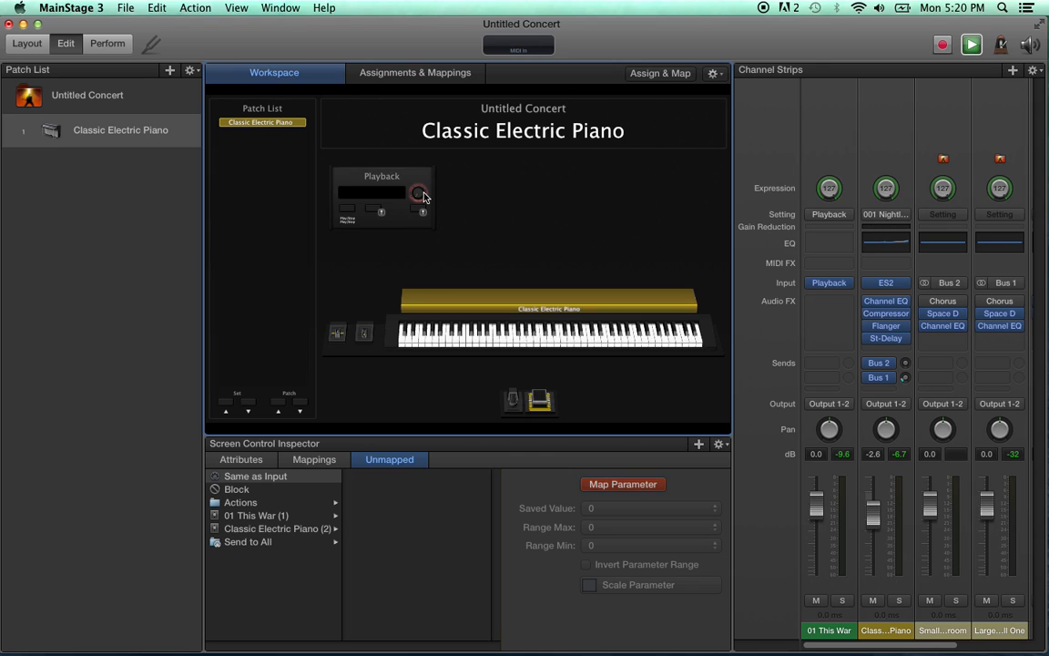
{"action": "left_click", "coordinate": [819, 510]}
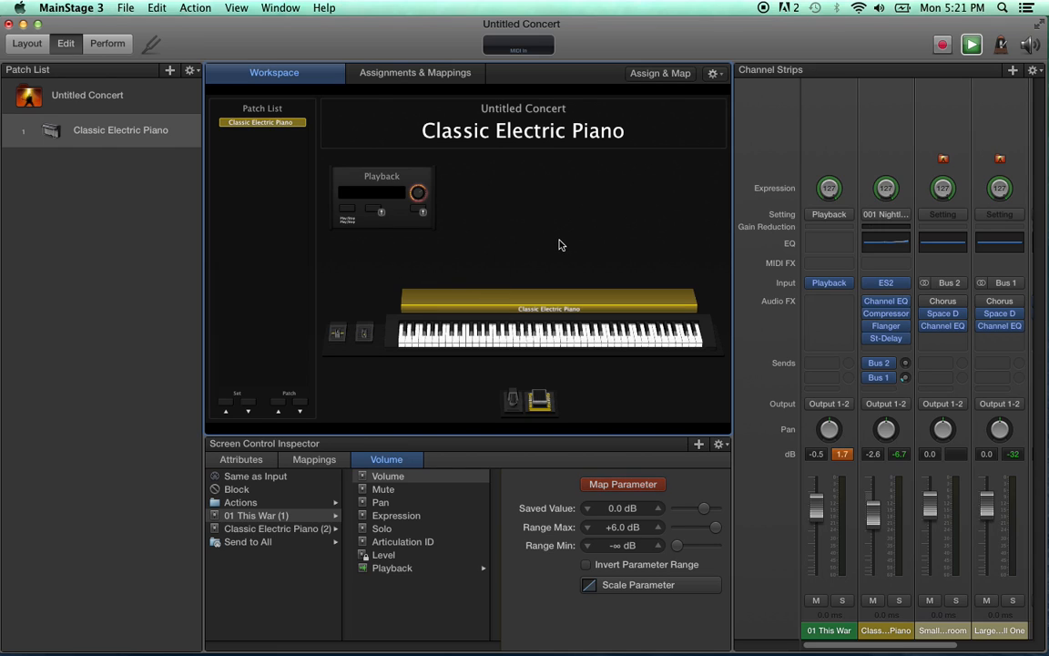
- Test the playback controls in full-screen performance mode, and return to editing the concert
{"action": "left_click", "coordinate": [109, 47]}
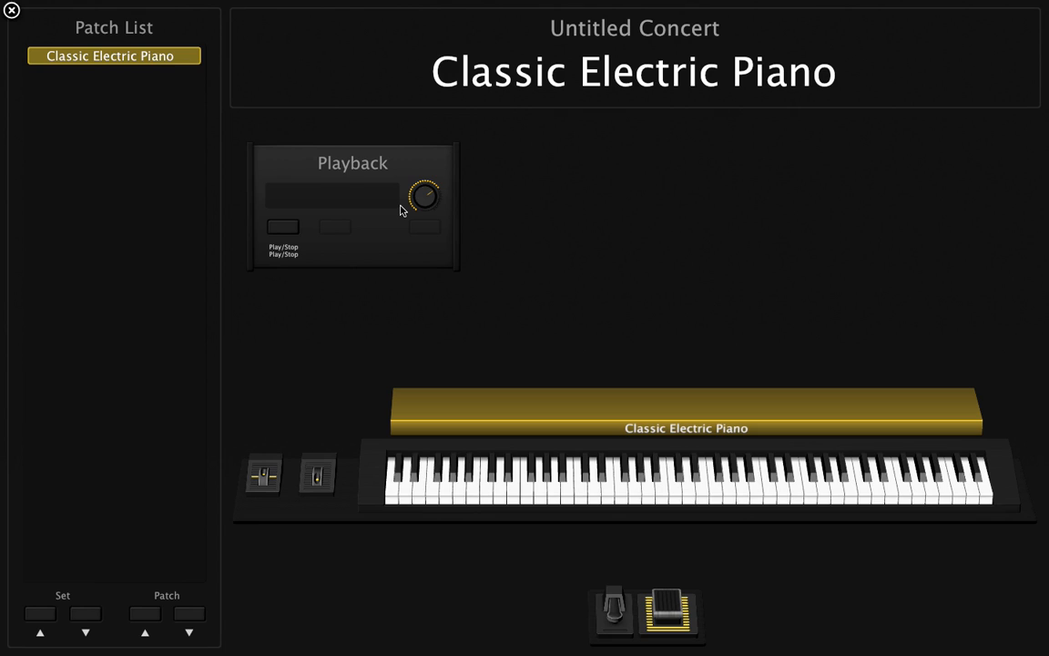
{"action": "key", "text": "space"}
{"action": "key", "text": "Escape"}
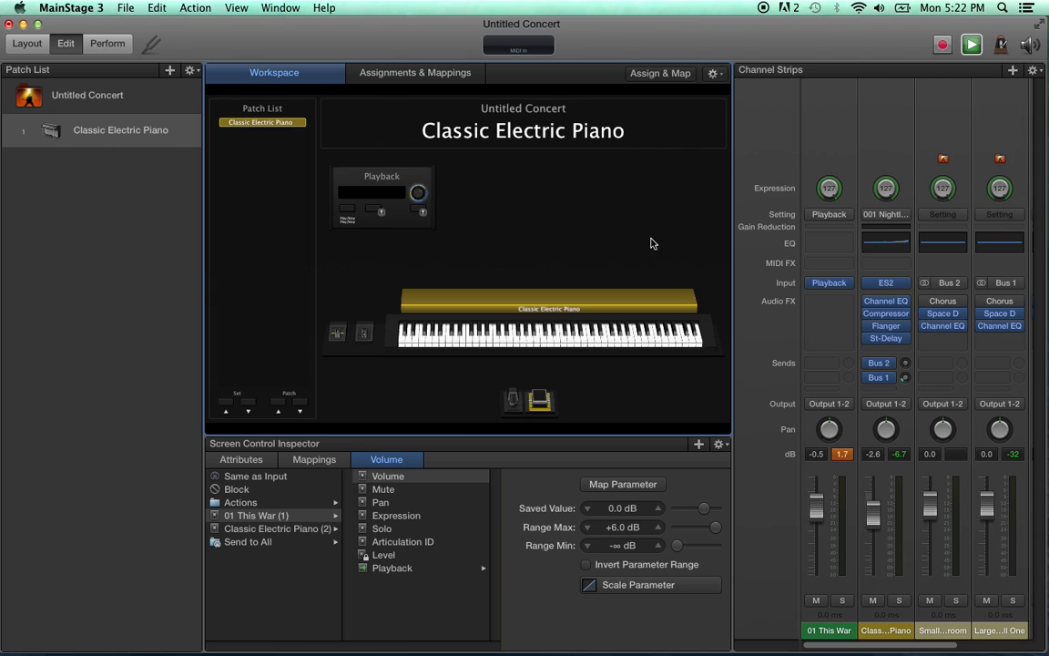